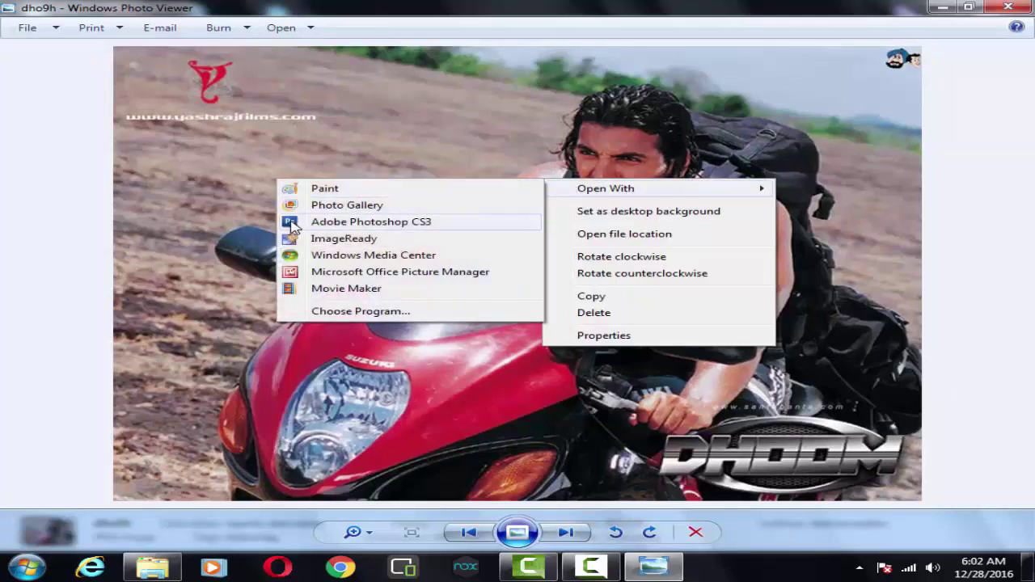
# Open dho9h.jpg from Windows Photo Viewer in Adobe Photoshop CS3.
pyautogui.click(291, 221)
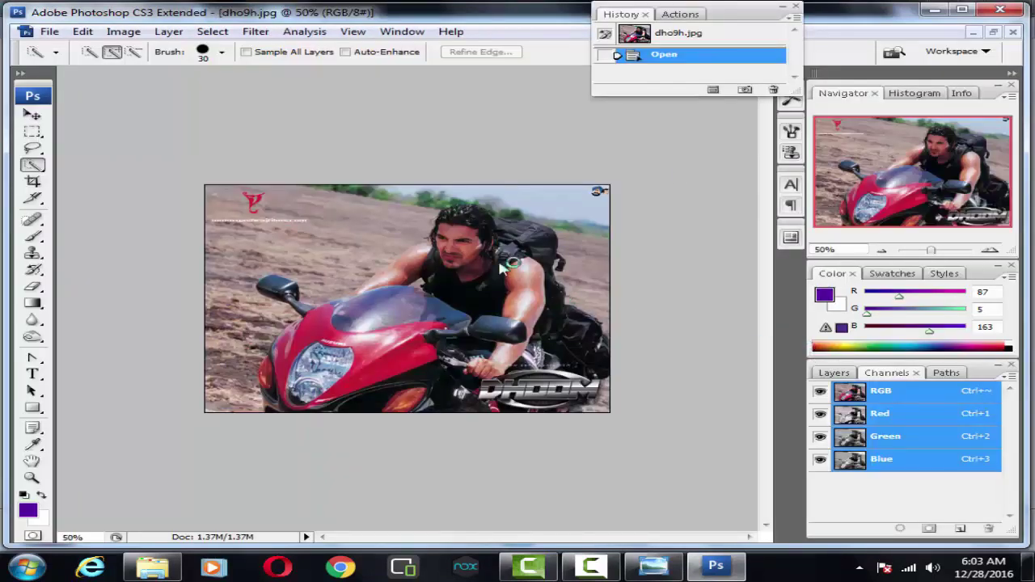
# Zoom the rider photo to 100% with the Quick Selection tool active.
pyautogui.hotkey('ctrl', '+')
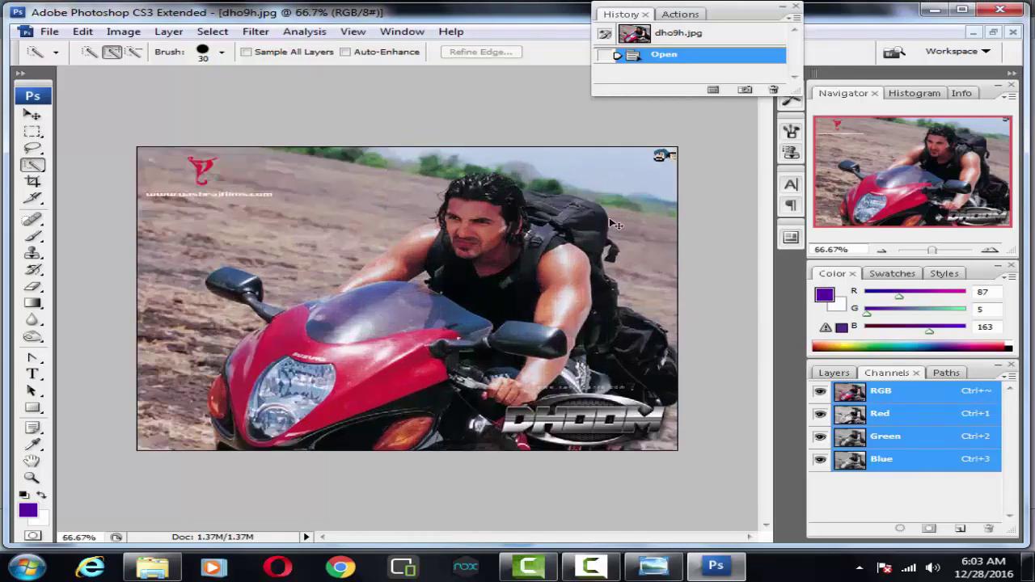
pyautogui.hotkey('ctrl', '+')
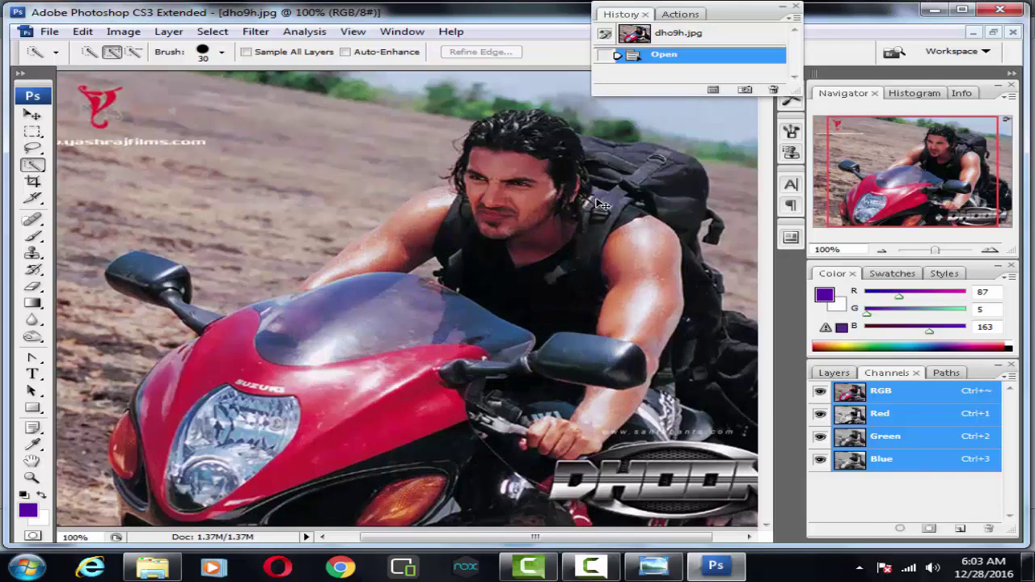
pyautogui.hotkey('ctrl', '-')
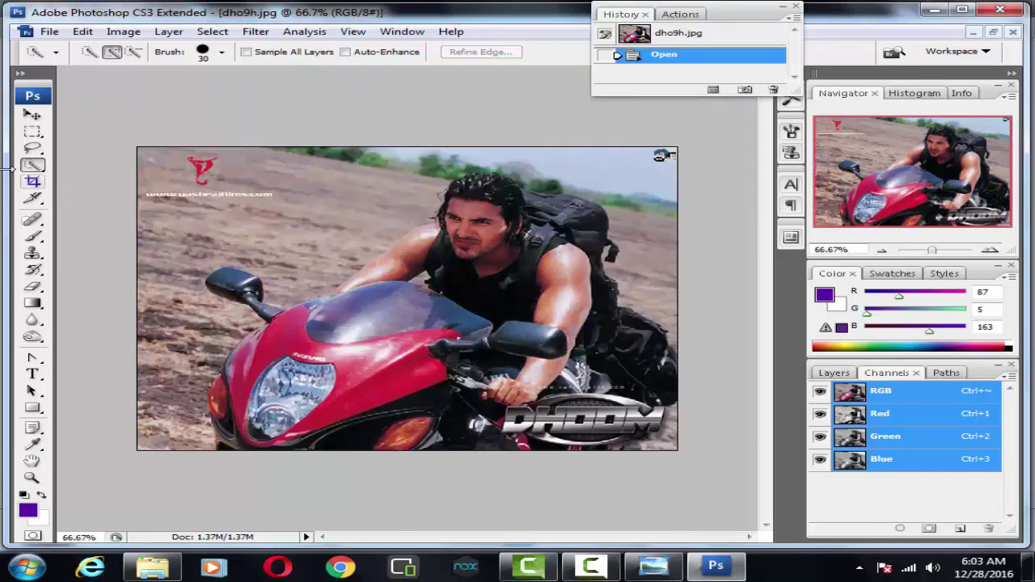
pyautogui.click(32, 115)
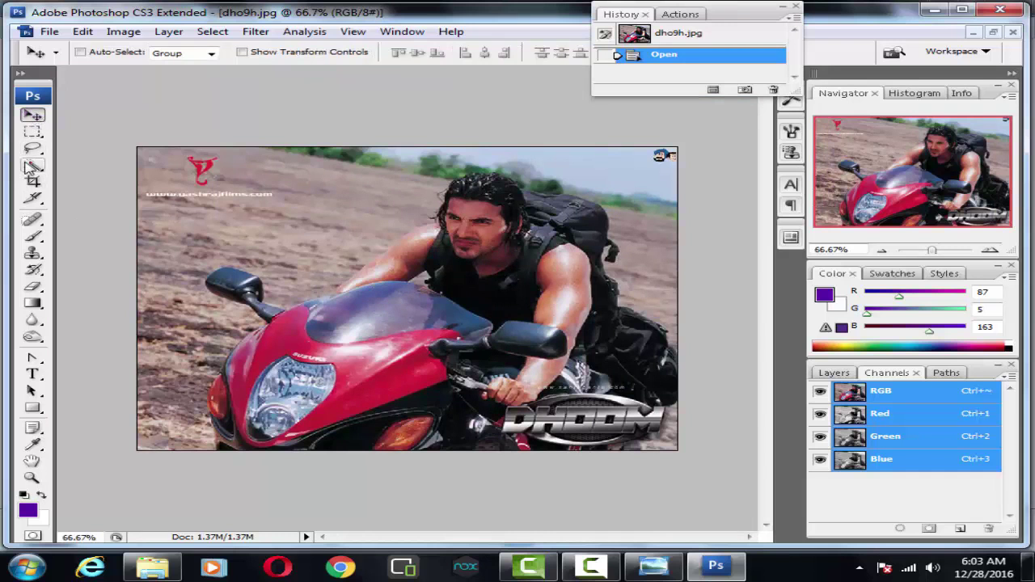
pyautogui.click(30, 168)
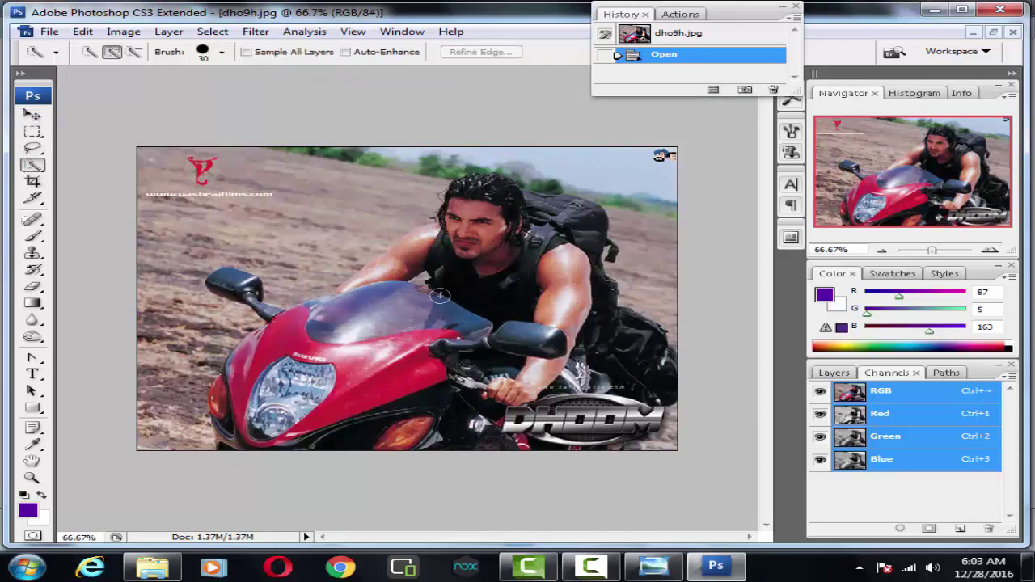
pyautogui.hotkey('ctrl', '+')
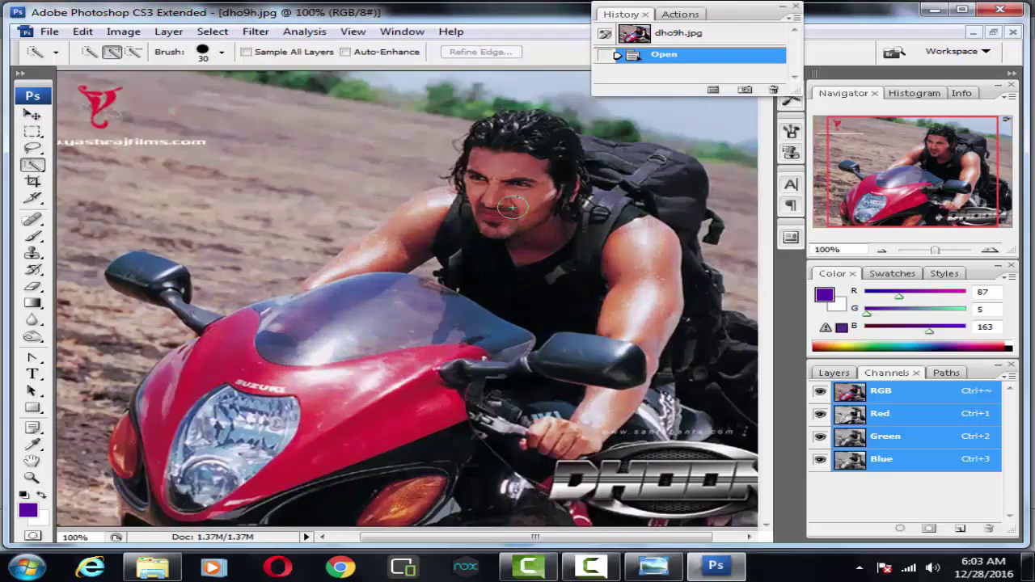
# Quick-select from the top of the rider's hair down over his body and the red motorbike.
pyautogui.click(514, 134)
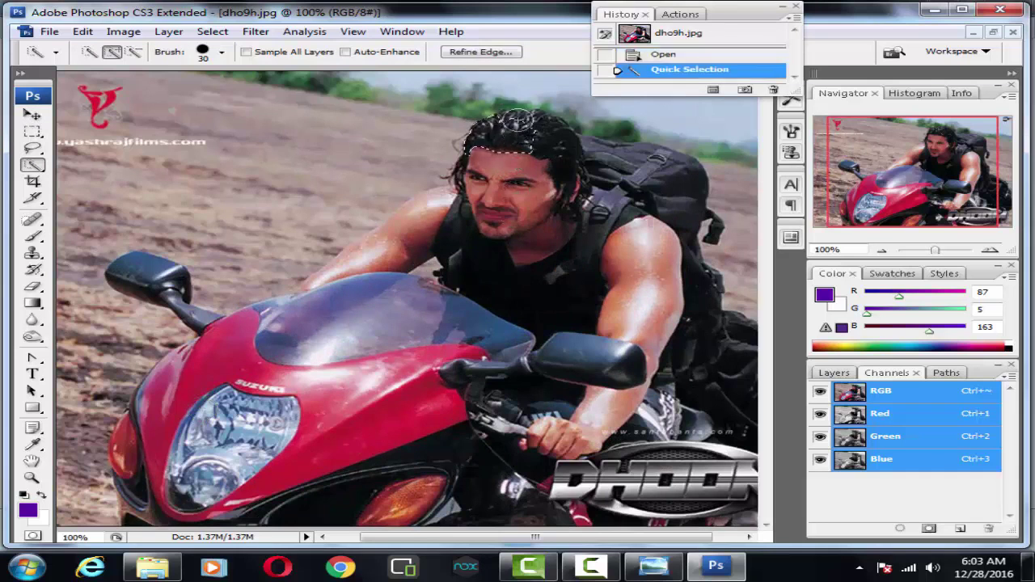
pyautogui.click(518, 120)
pyautogui.click(538, 117)
pyautogui.click(553, 146)
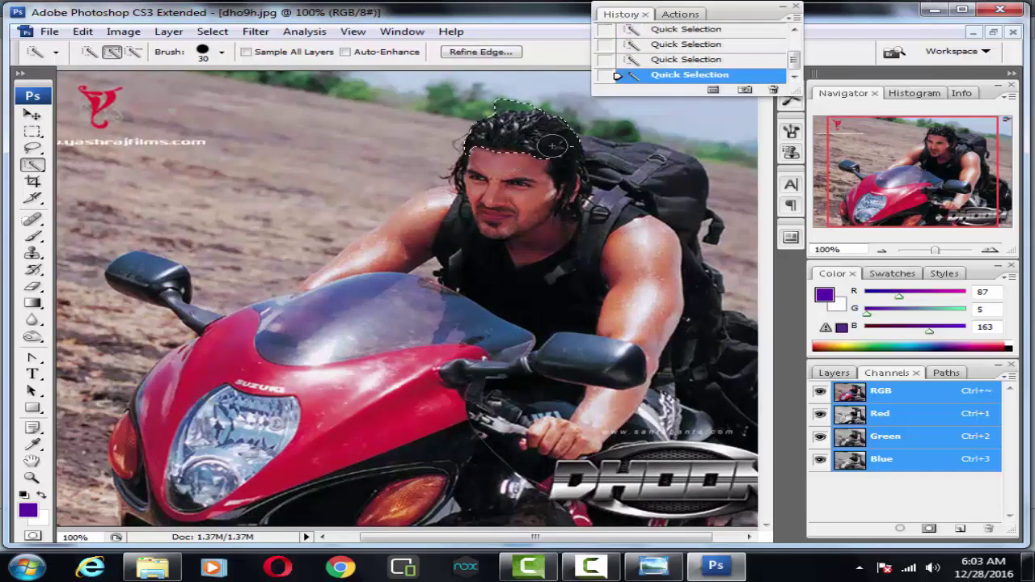
pyautogui.moveTo(553, 145)
pyautogui.mouseDown()
pyautogui.moveTo(616, 218)
pyautogui.moveTo(658, 158)
pyautogui.moveTo(690, 188)
pyautogui.moveTo(702, 255)
pyautogui.moveTo(675, 180)
pyautogui.moveTo(524, 458)
pyautogui.moveTo(368, 245)
pyautogui.moveTo(226, 342)
pyautogui.moveTo(127, 459)
pyautogui.moveTo(226, 522)
pyautogui.moveTo(612, 517)
pyautogui.mouseUp()
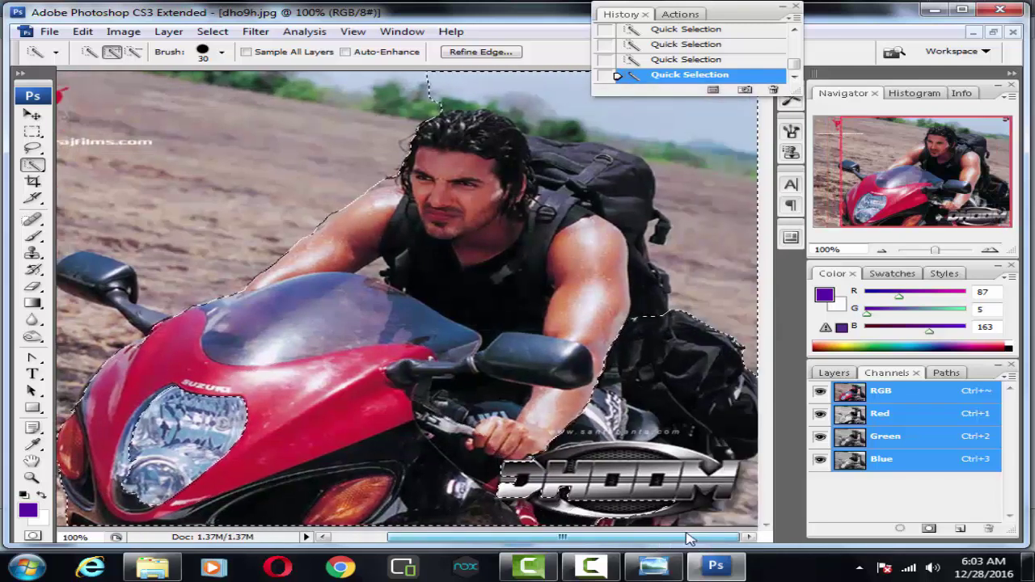
pyautogui.moveTo(612, 518)
pyautogui.mouseDown()
pyautogui.moveTo(594, 516)
pyautogui.moveTo(713, 471)
pyautogui.moveTo(608, 421)
pyautogui.moveTo(582, 474)
pyautogui.moveTo(757, 441)
pyautogui.mouseUp()
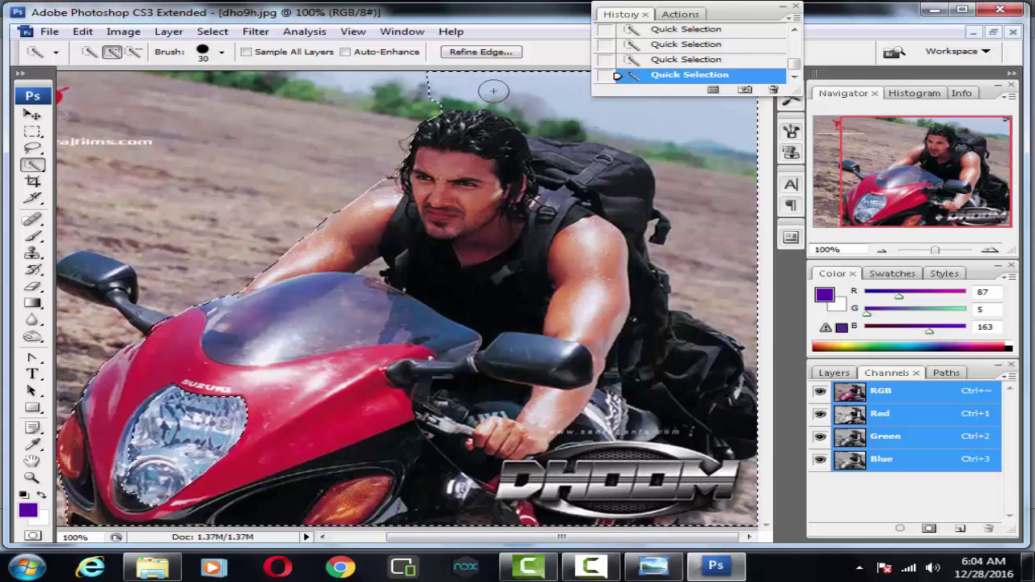
# Subtract the background above and right of the head and beside the backpack from the selection.
pyautogui.press('alt')
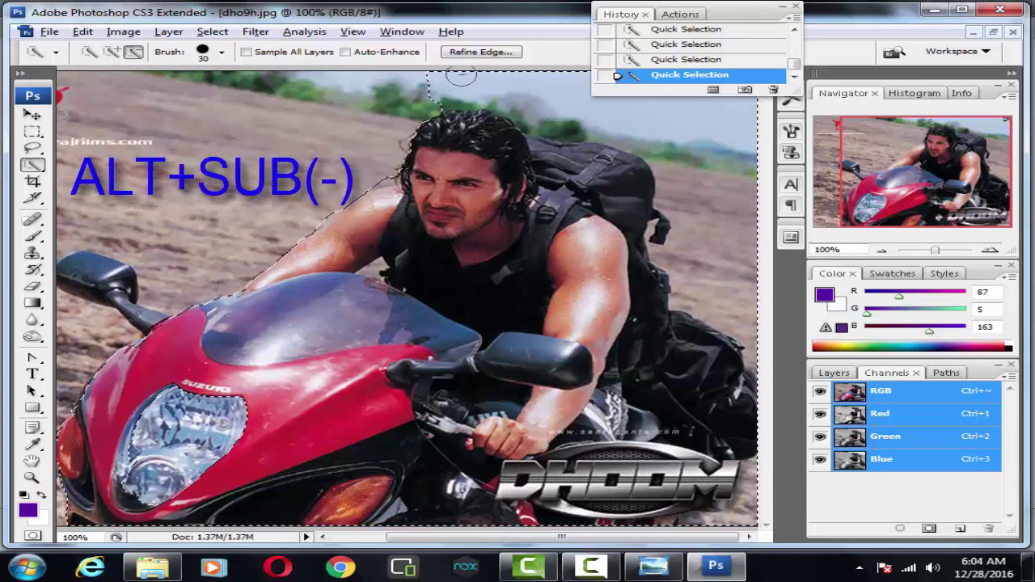
pyautogui.moveTo(463, 83)
pyautogui.mouseDown()
pyautogui.moveTo(477, 95)
pyautogui.moveTo(543, 96)
pyautogui.mouseUp()
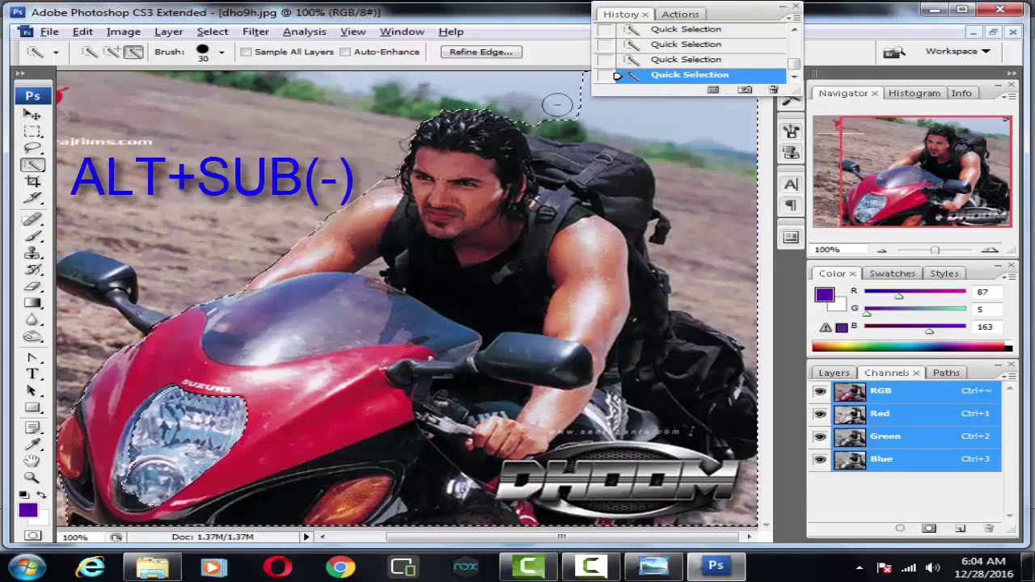
pyautogui.moveTo(543, 95); pyautogui.dragTo(591, 121)
pyautogui.moveTo(526, 117); pyautogui.dragTo(550, 121)
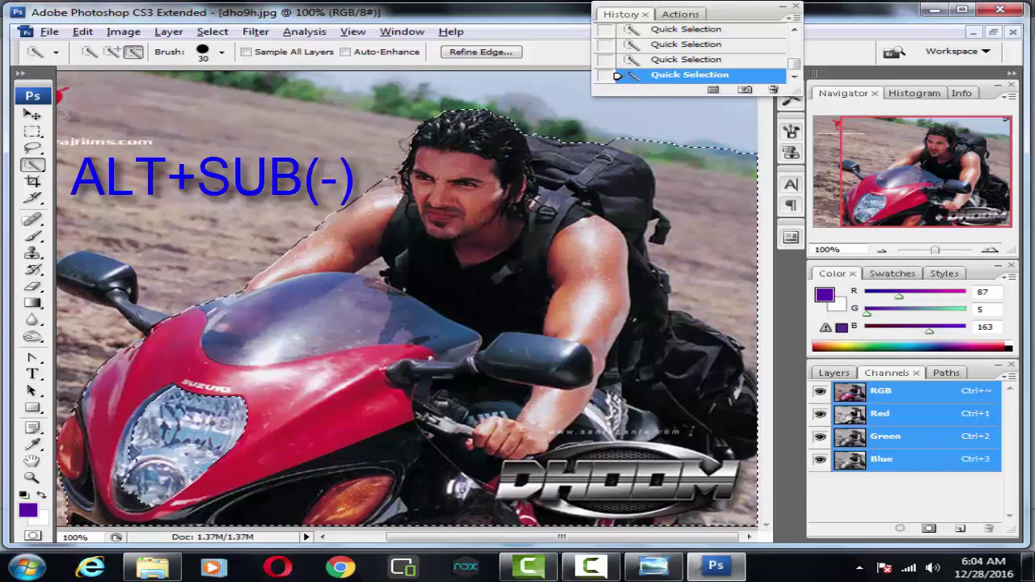
pyautogui.moveTo(530, 135)
pyautogui.mouseDown()
pyautogui.moveTo(655, 137)
pyautogui.moveTo(629, 125)
pyautogui.mouseUp()
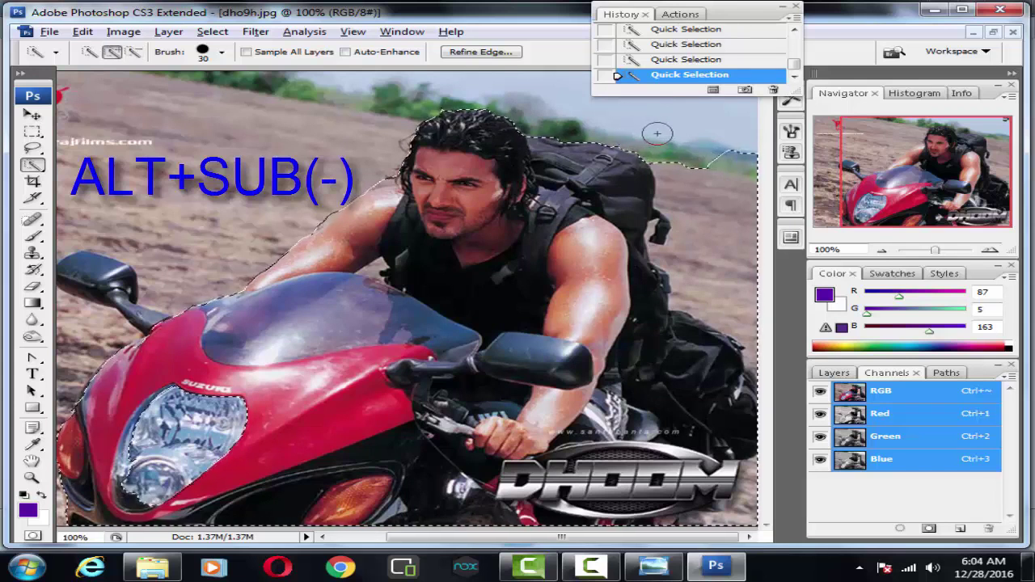
pyautogui.moveTo(677, 140); pyautogui.dragTo(709, 172)
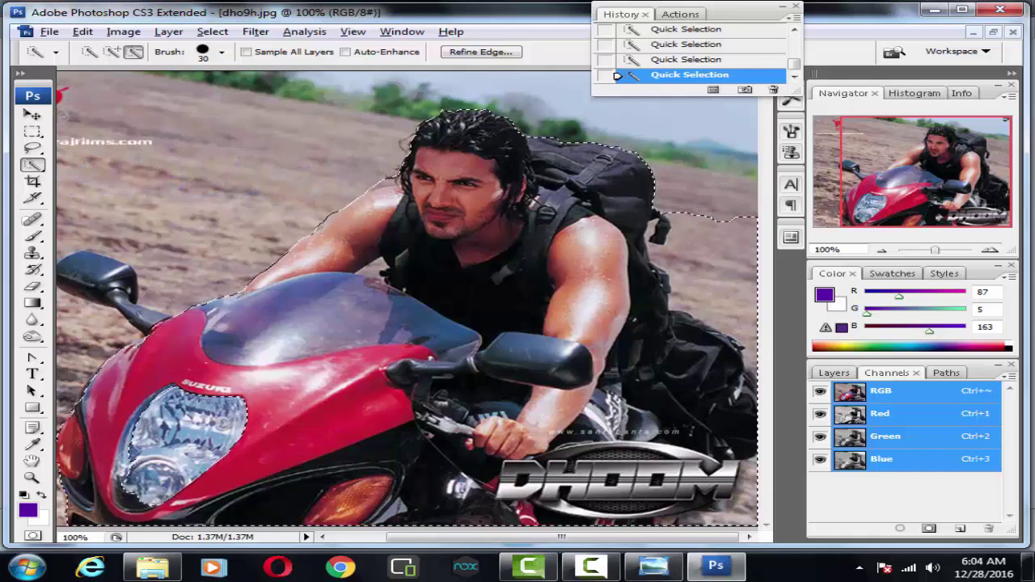
pyautogui.moveTo(710, 209)
pyautogui.mouseDown()
pyautogui.moveTo(725, 228)
pyautogui.moveTo(724, 268)
pyautogui.mouseUp()
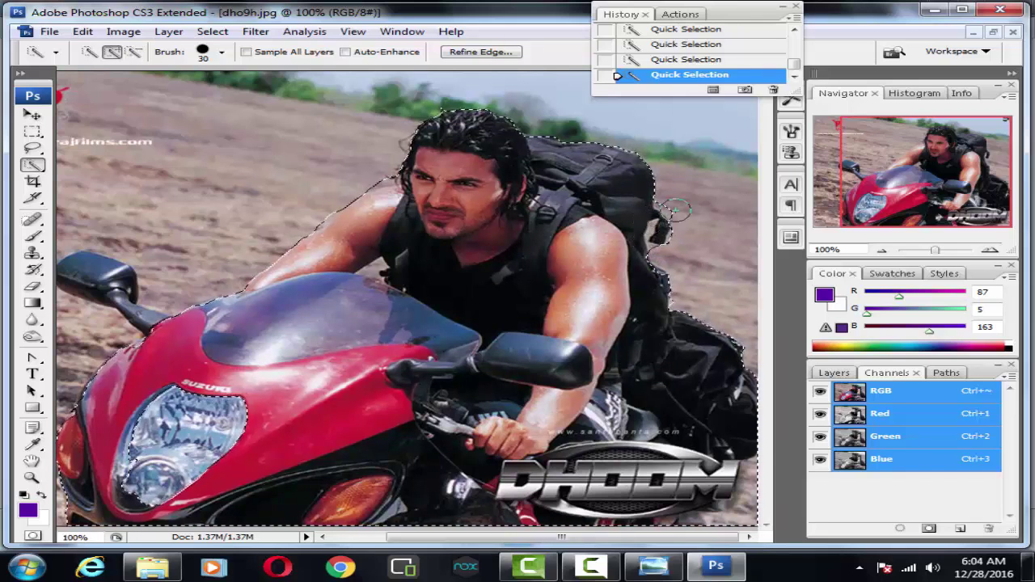
# Trim the dirt background along the backpack's right side out of the selection.
pyautogui.press('alt')
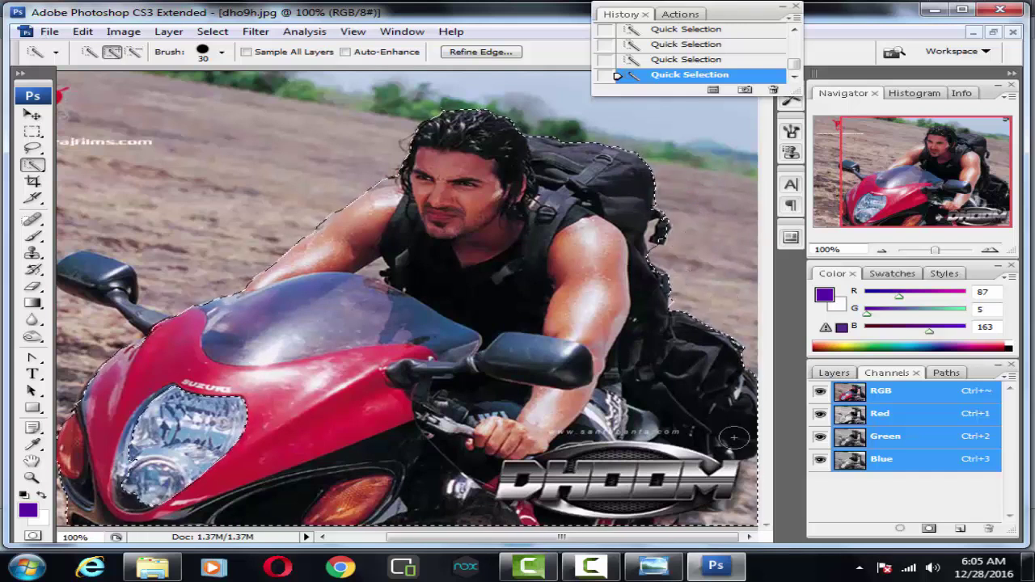
pyautogui.press('alt')
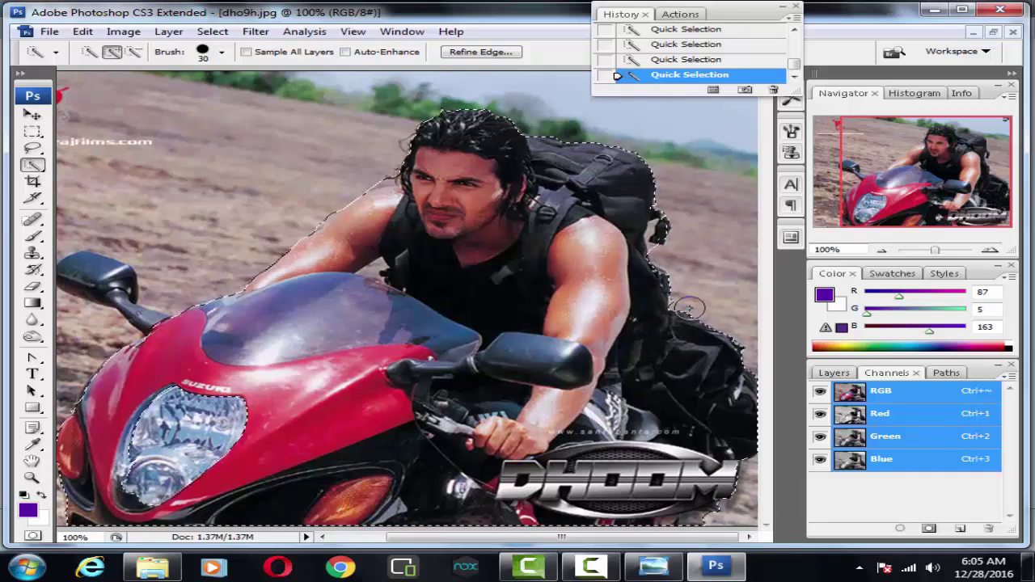
pyautogui.press('alt')
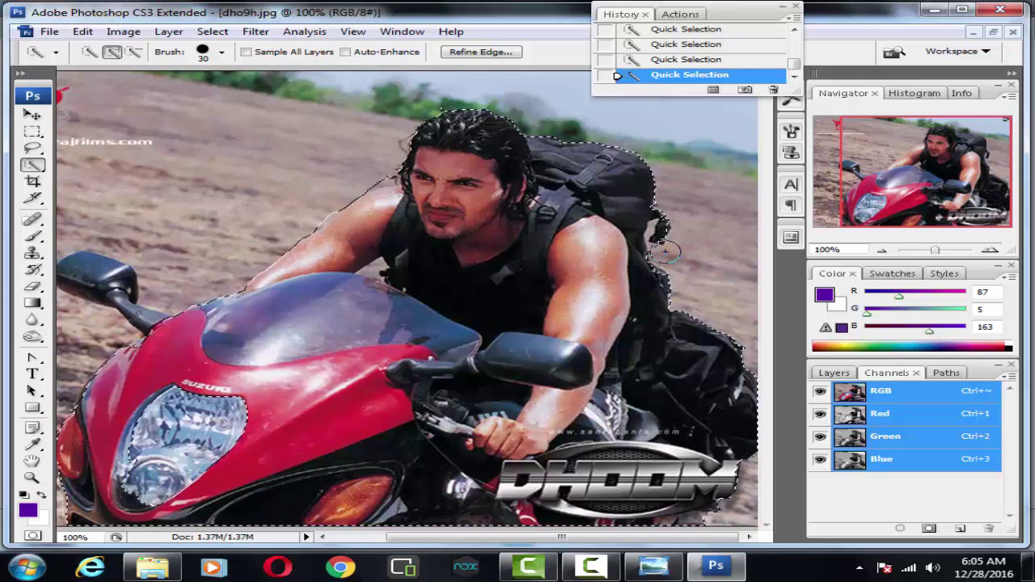
pyautogui.press('alt')
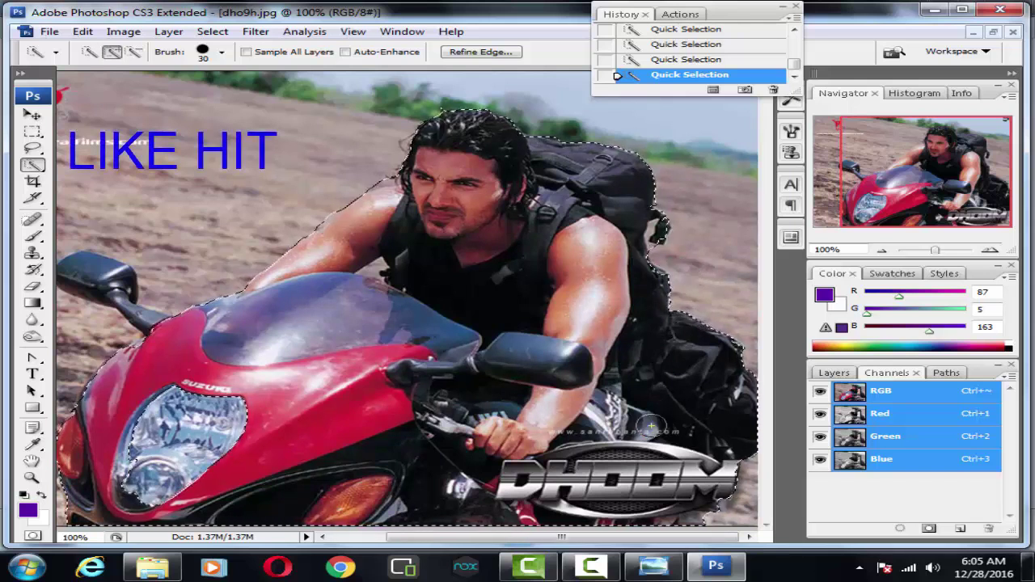
# Add the left mirror and tighten the edge along the rider's left arm and shoulder.
pyautogui.press('alt')
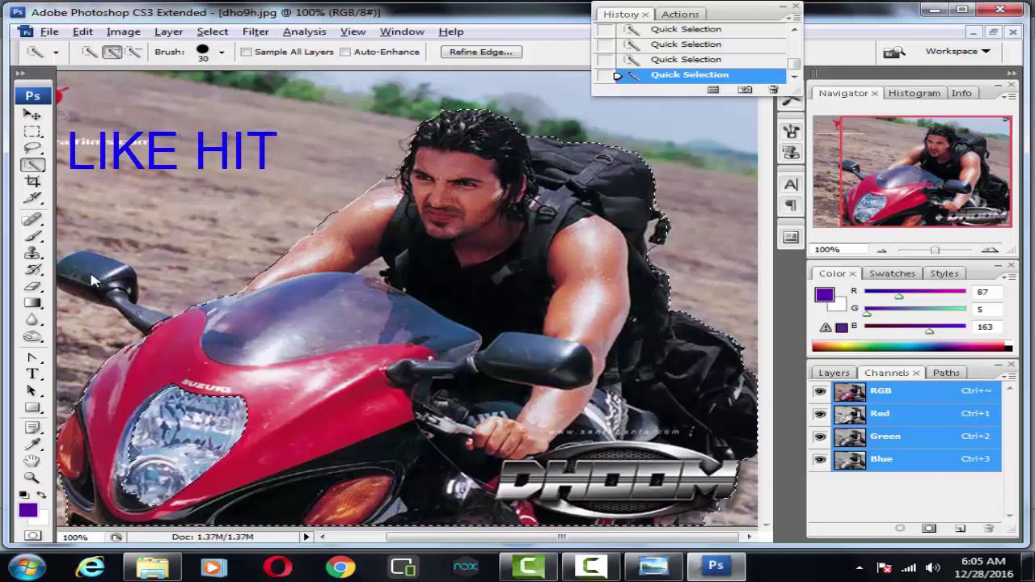
pyautogui.moveTo(80, 270); pyautogui.dragTo(99, 283)
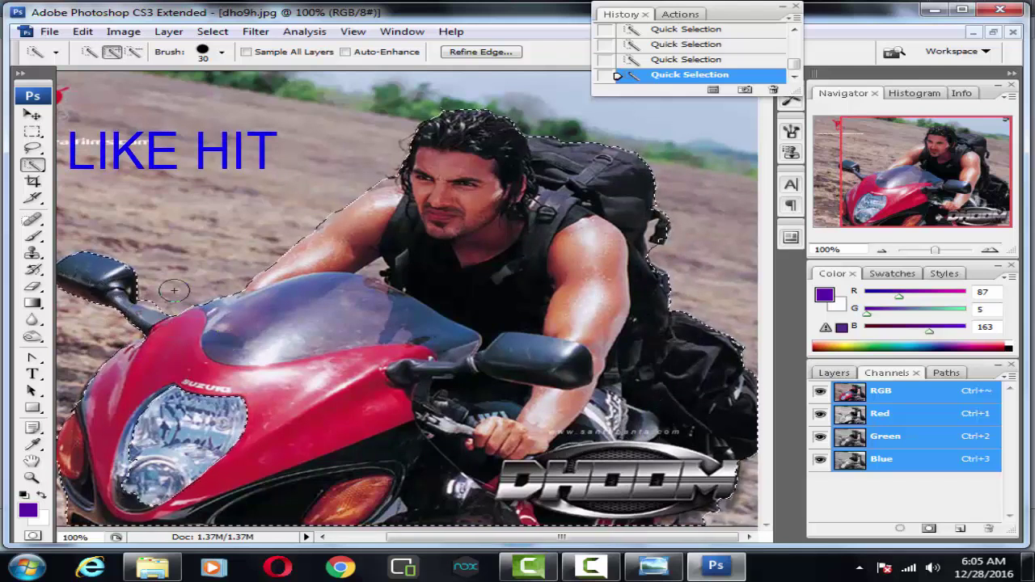
pyautogui.press('alt')
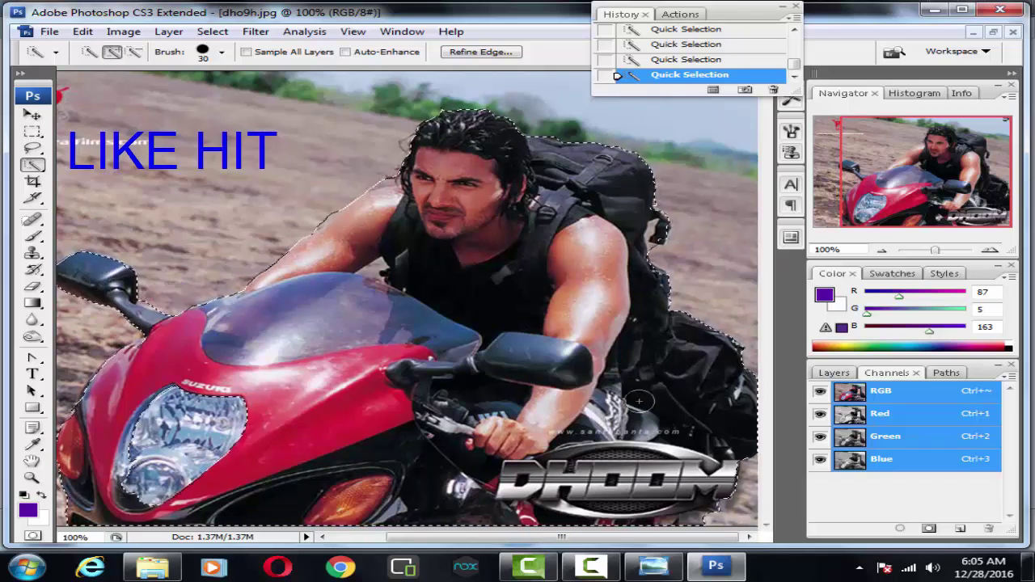
pyautogui.press('alt')
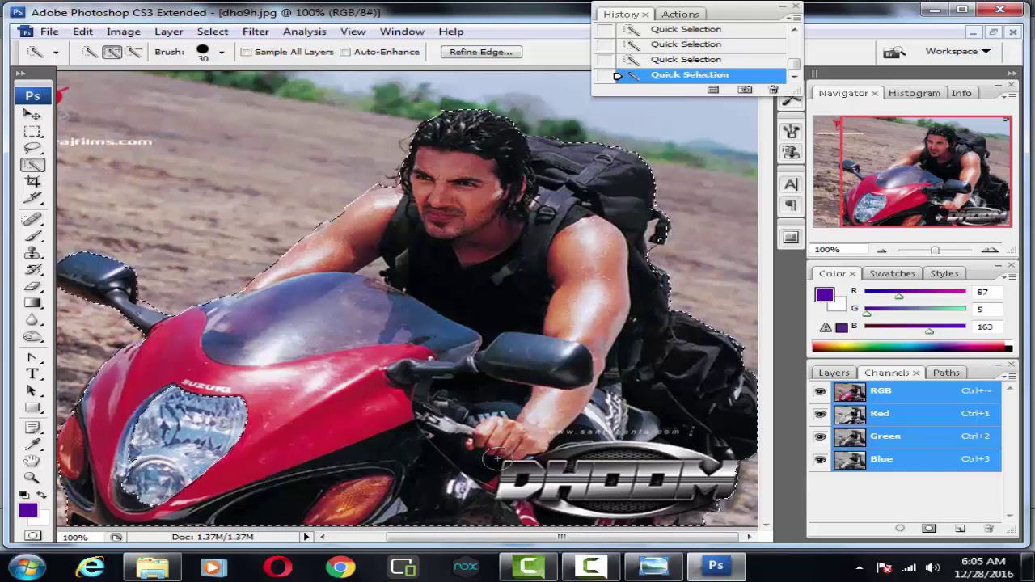
# Open Lens Blur with Invert on so the rider stays sharp and the background blurs.
pyautogui.click(229, 35)
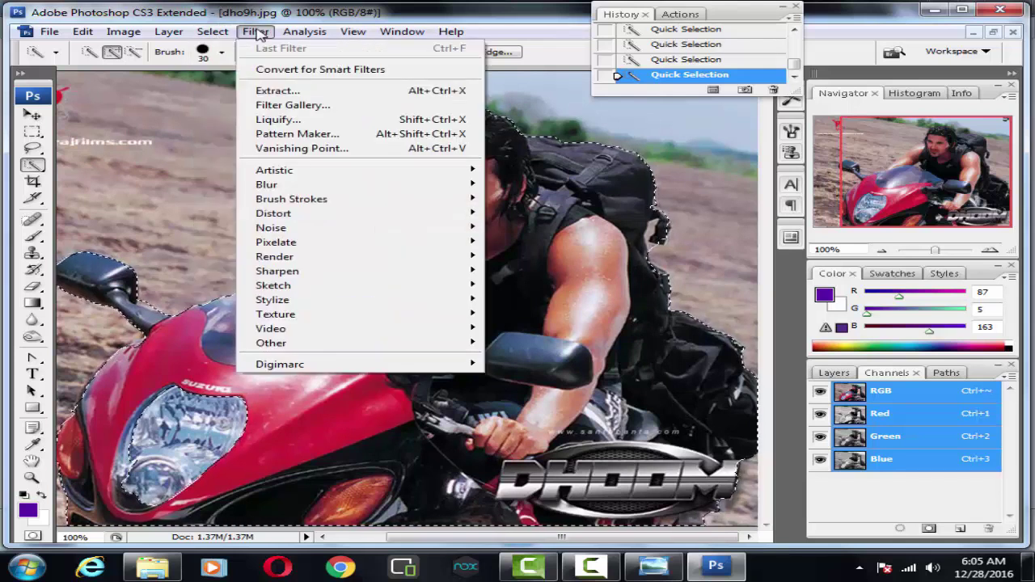
pyautogui.moveTo(256, 31)
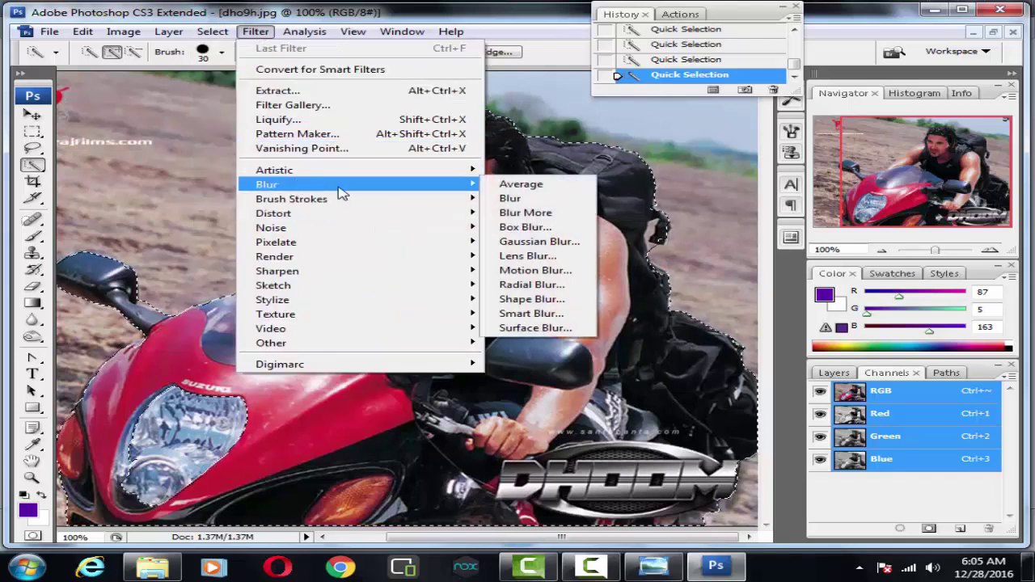
pyautogui.moveTo(267, 184)
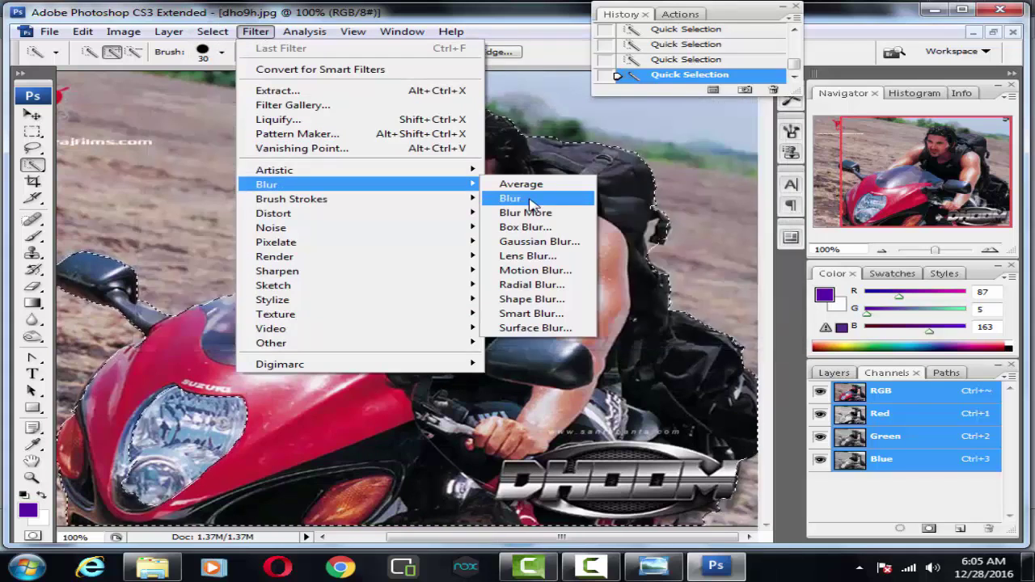
pyautogui.click(529, 256)
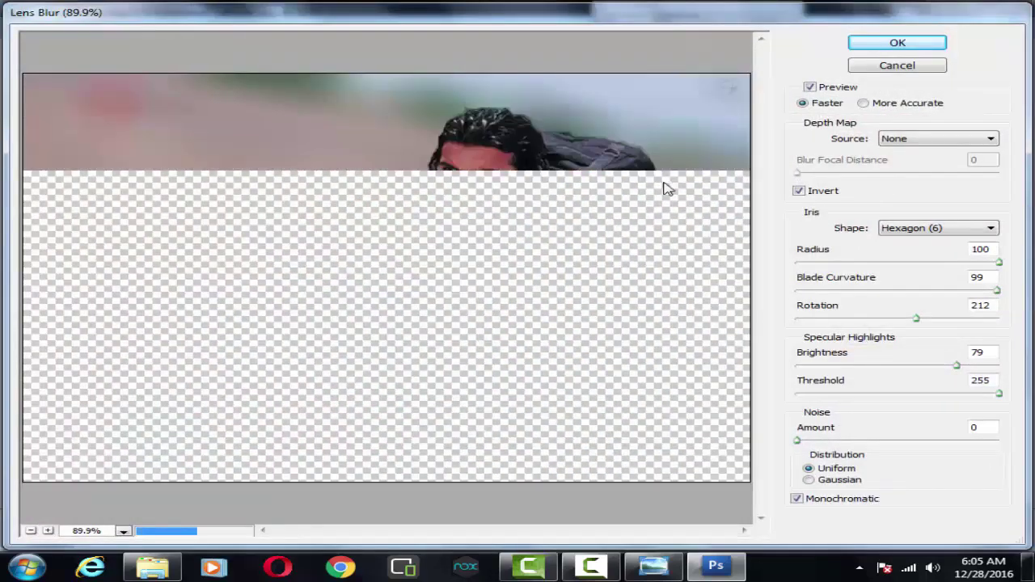
pyautogui.click(799, 191)
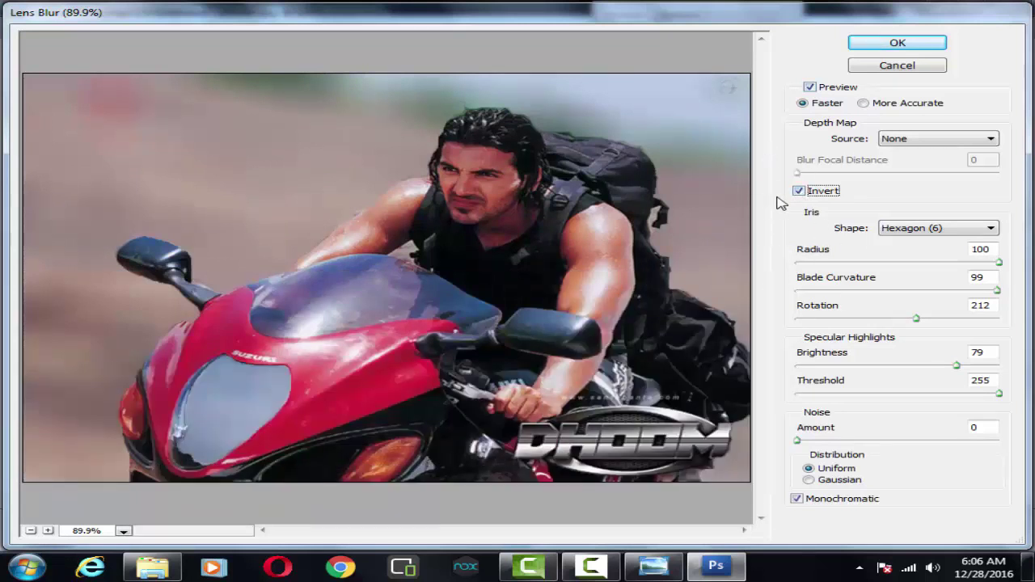
pyautogui.click(799, 190)
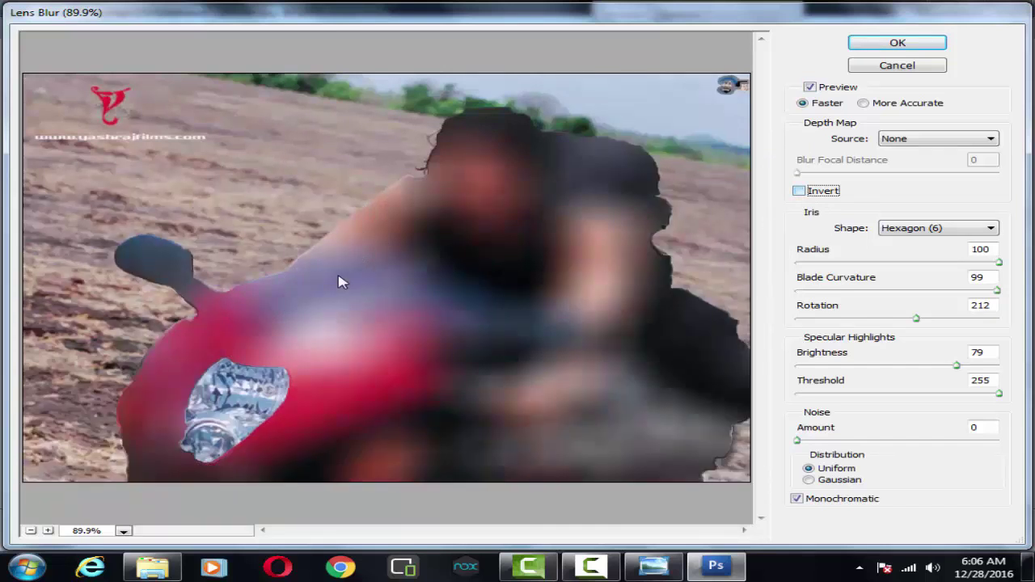
pyautogui.click(803, 194)
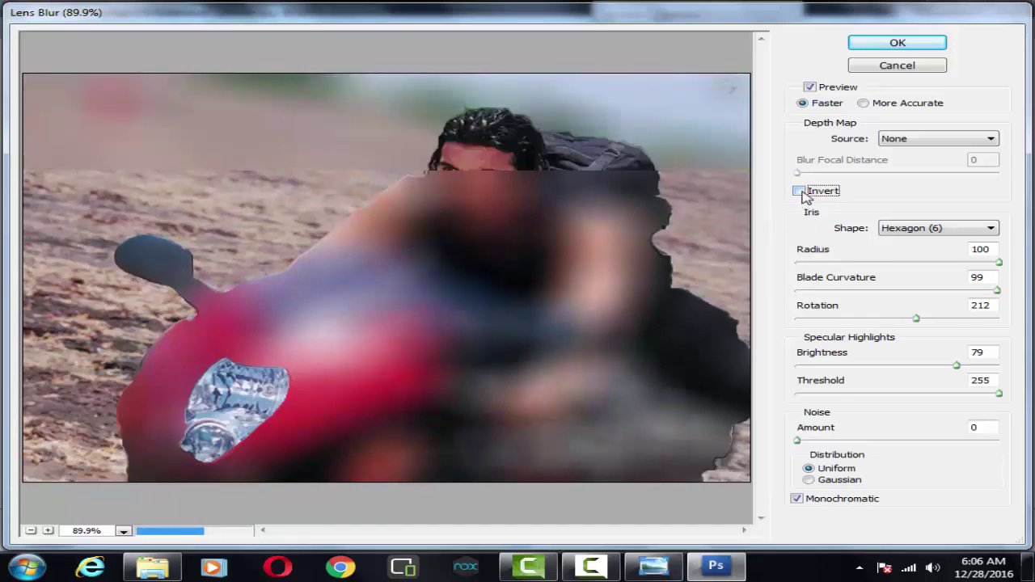
pyautogui.click(801, 192)
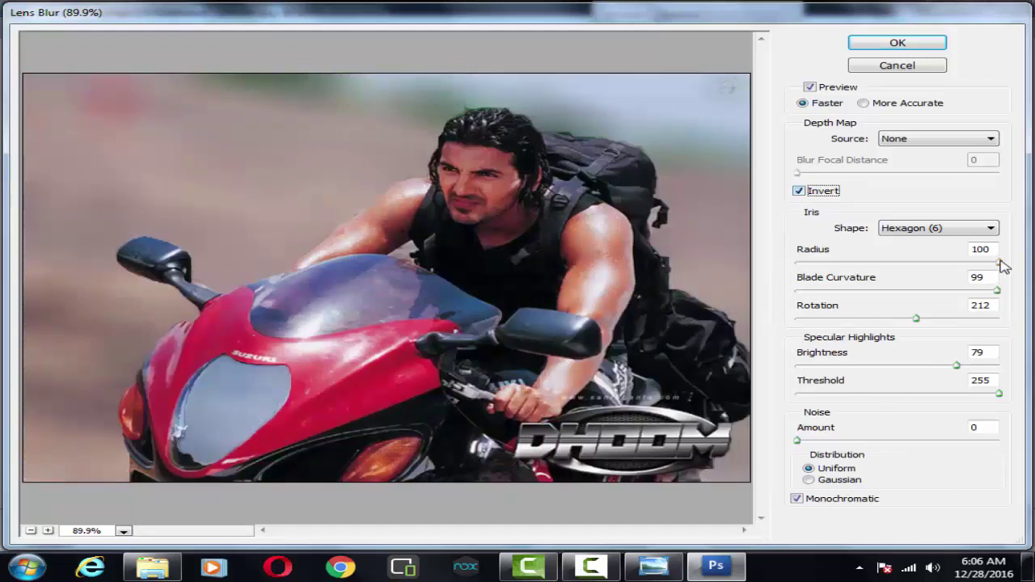
# Set Lens Blur Radius 14 and Blade Curvature 49, and lower specular Brightness.
pyautogui.moveTo(1000, 263); pyautogui.dragTo(903, 300)
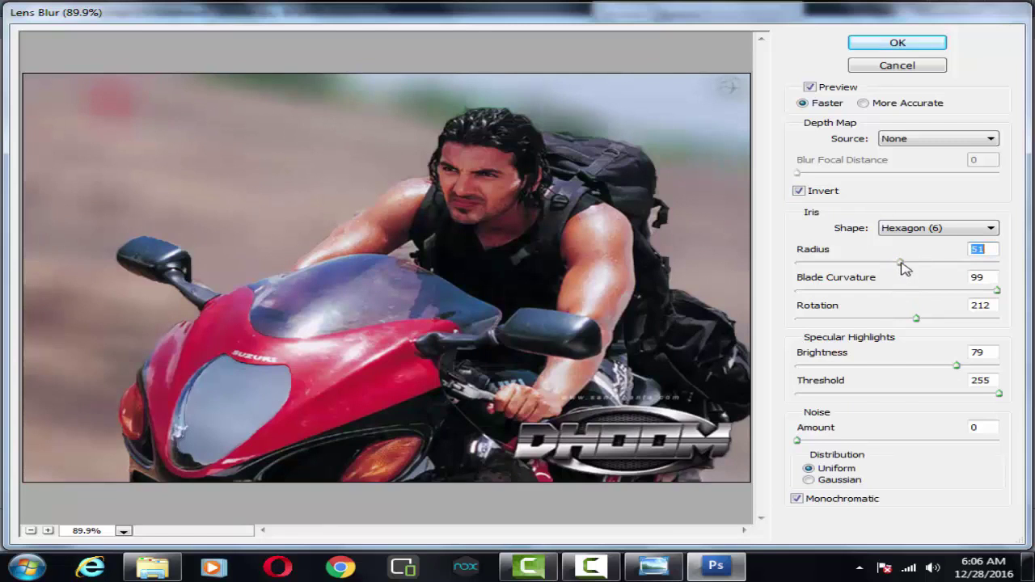
pyautogui.moveTo(903, 268); pyautogui.dragTo(862, 277)
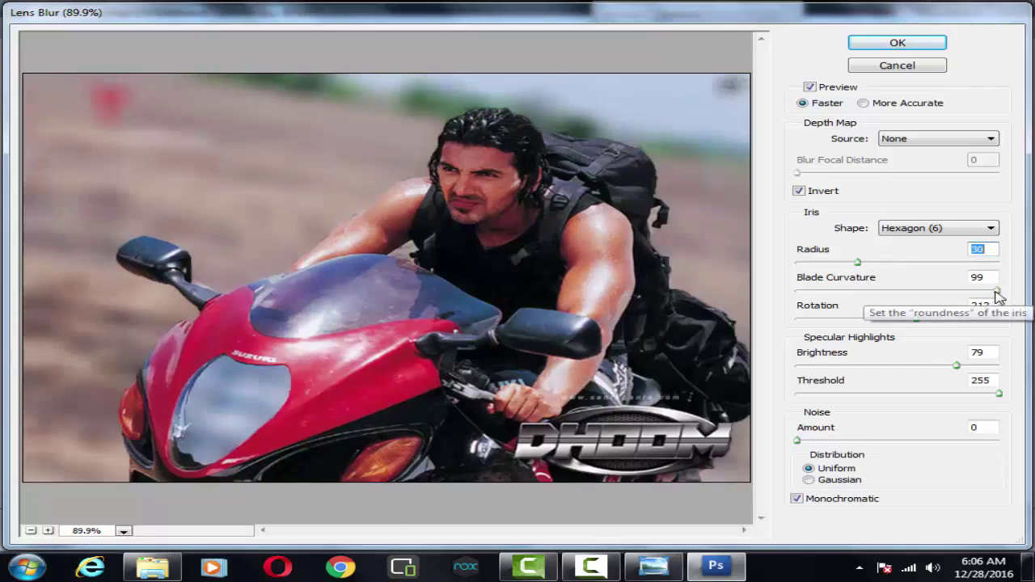
pyautogui.moveTo(999, 294); pyautogui.dragTo(927, 295)
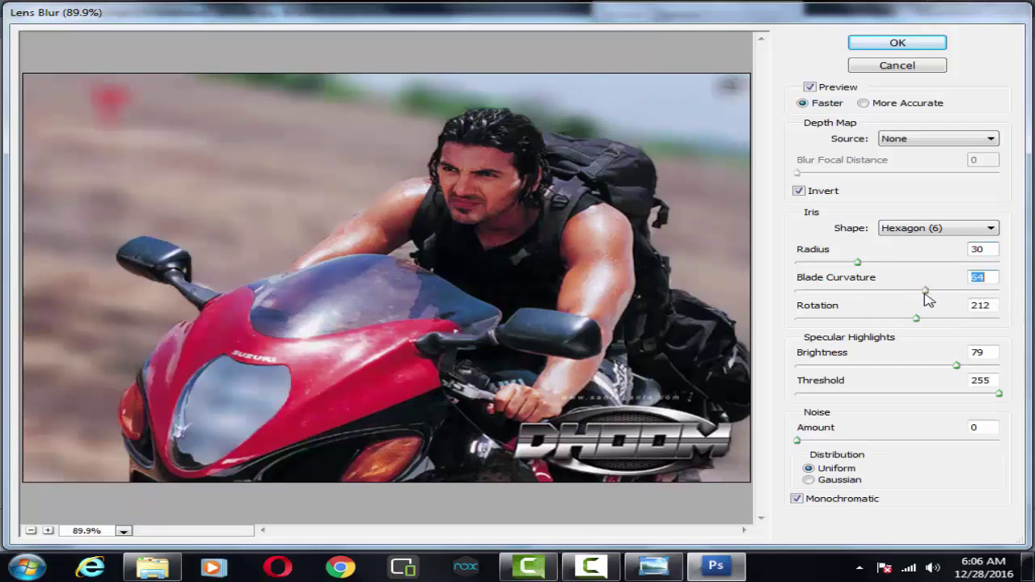
pyautogui.moveTo(927, 295); pyautogui.dragTo(904, 301)
pyautogui.moveTo(858, 263); pyautogui.dragTo(841, 267)
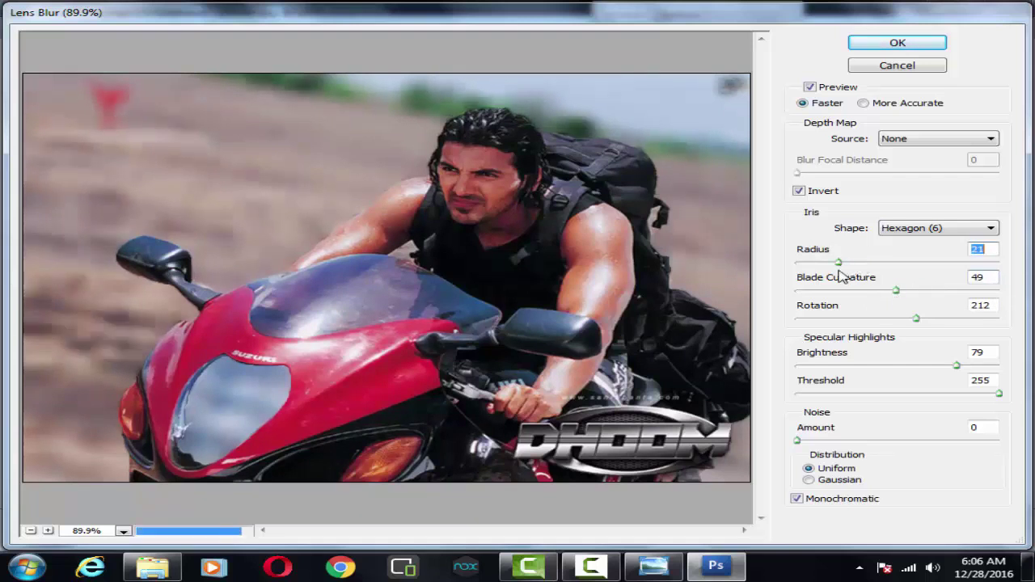
pyautogui.click(826, 264)
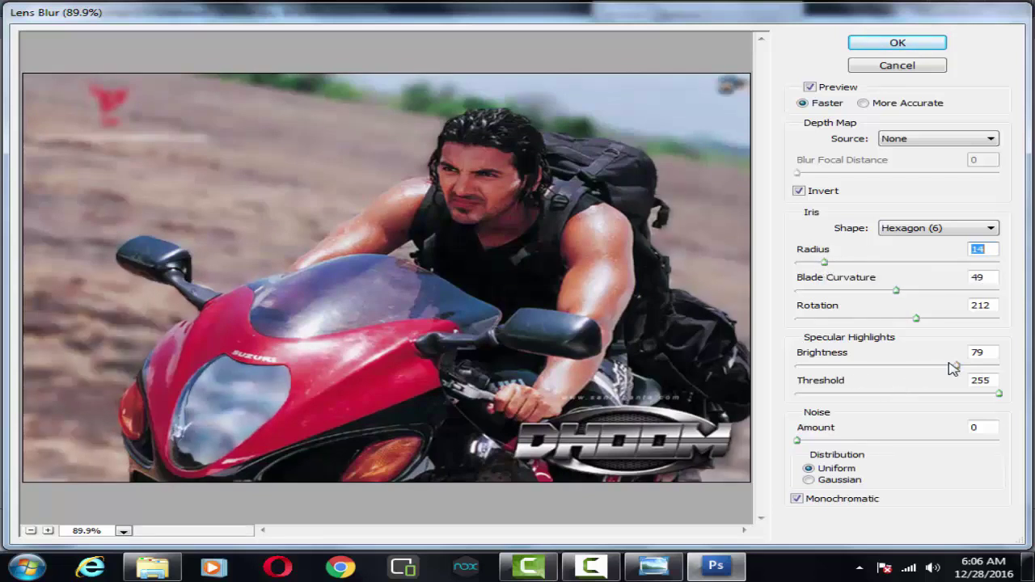
pyautogui.moveTo(954, 366); pyautogui.dragTo(809, 380)
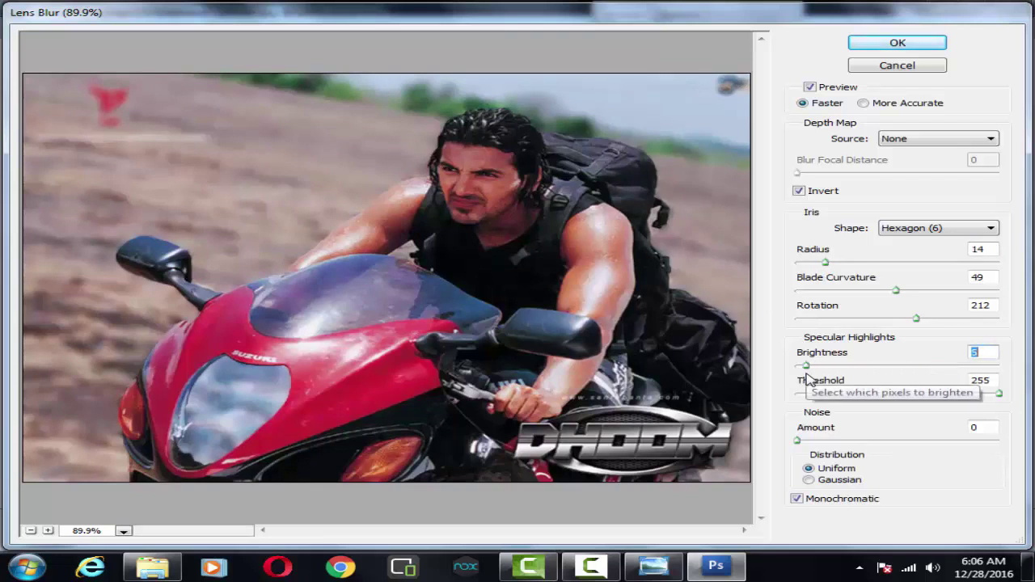
# Set specular highlight Brightness to 39 and Threshold back to 255.
pyautogui.moveTo(806, 365); pyautogui.dragTo(886, 374)
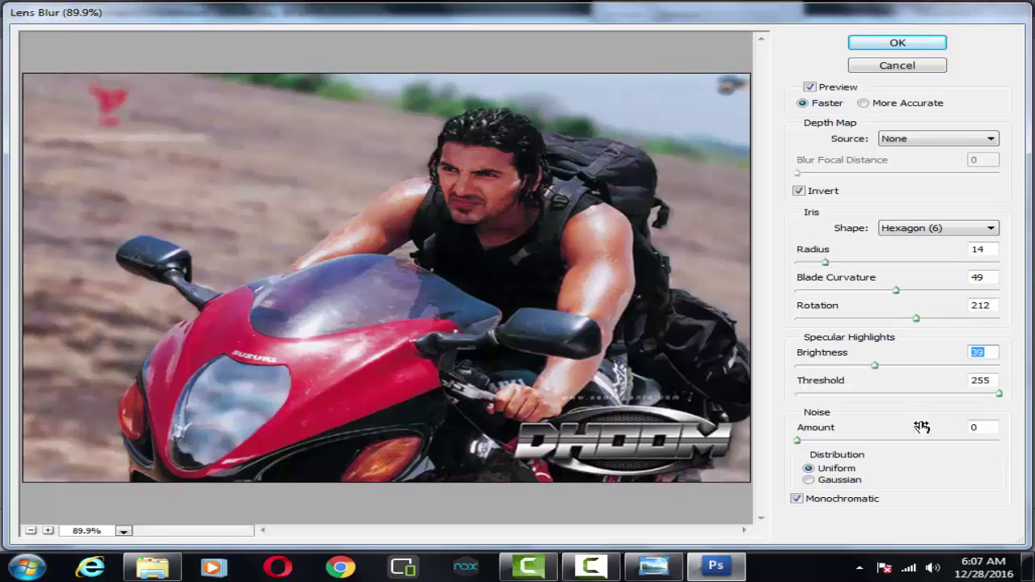
pyautogui.click(987, 396)
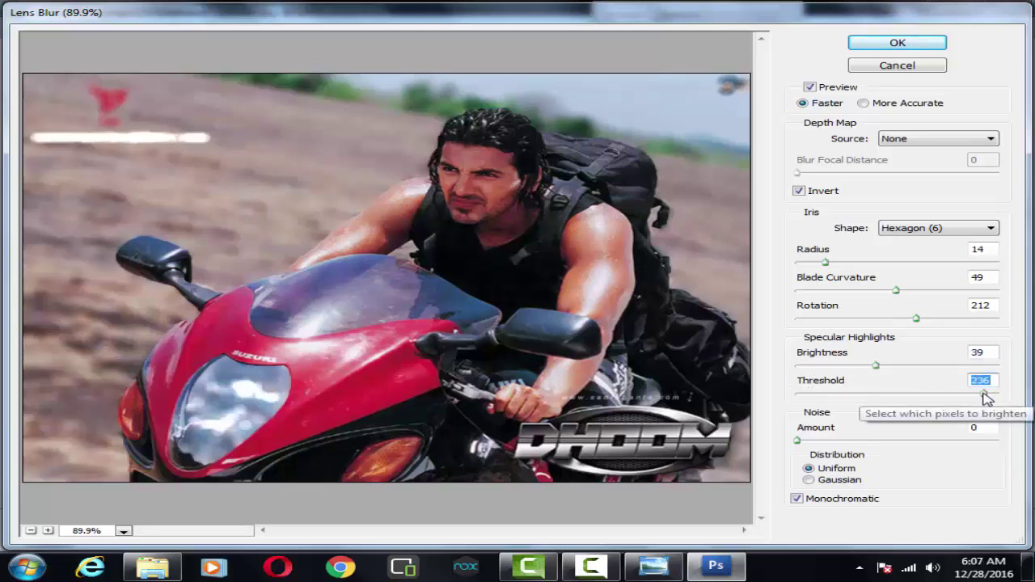
pyautogui.moveTo(985, 396)
pyautogui.mouseDown()
pyautogui.moveTo(934, 395)
pyautogui.moveTo(970, 402)
pyautogui.mouseUp()
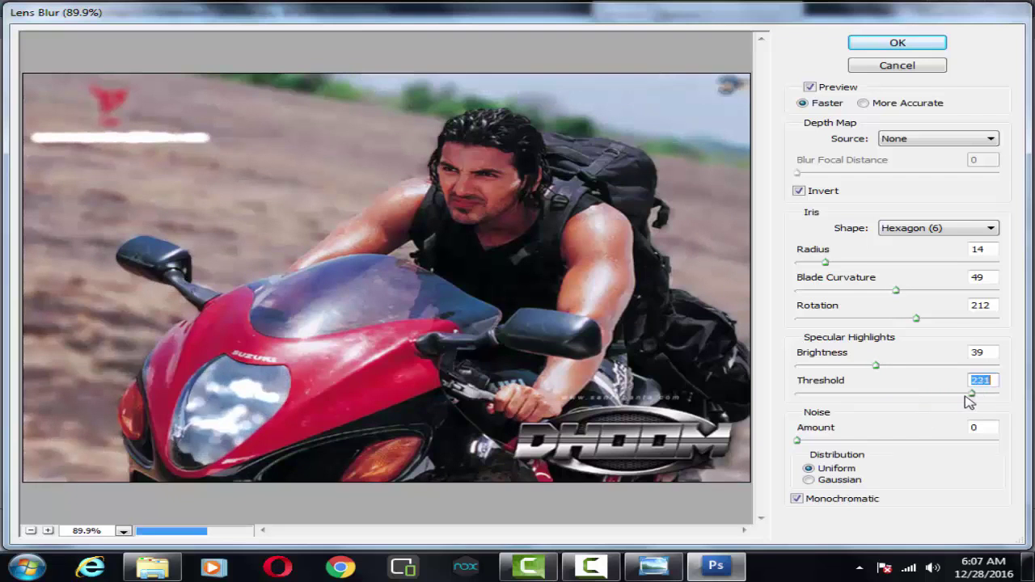
pyautogui.moveTo(970, 402); pyautogui.dragTo(1009, 410)
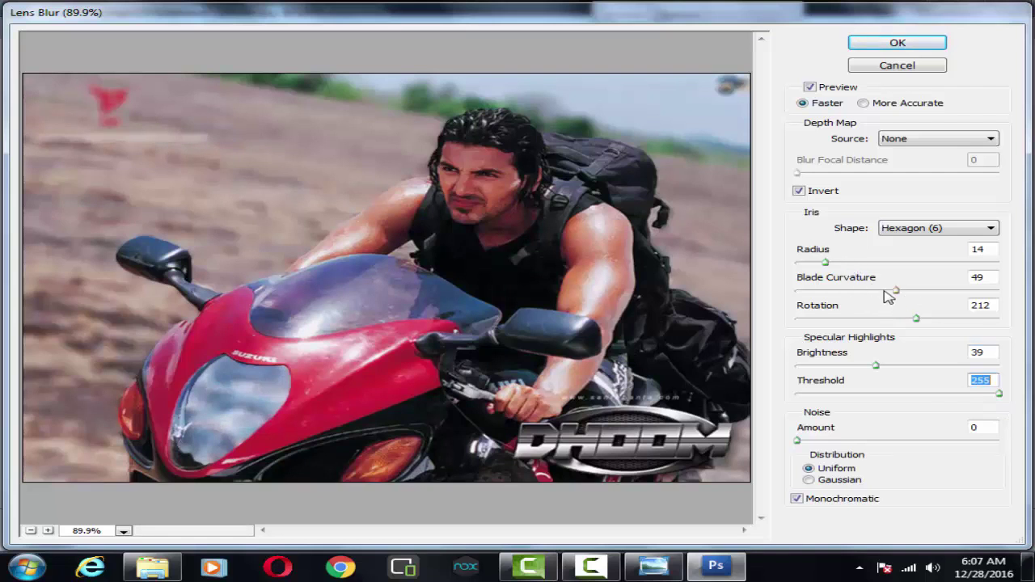
# Apply Lens Blur with Heptagon iris, More Accurate preview, Monochromatic noise and Radius 18.
pyautogui.click(932, 229)
pyautogui.click(933, 229)
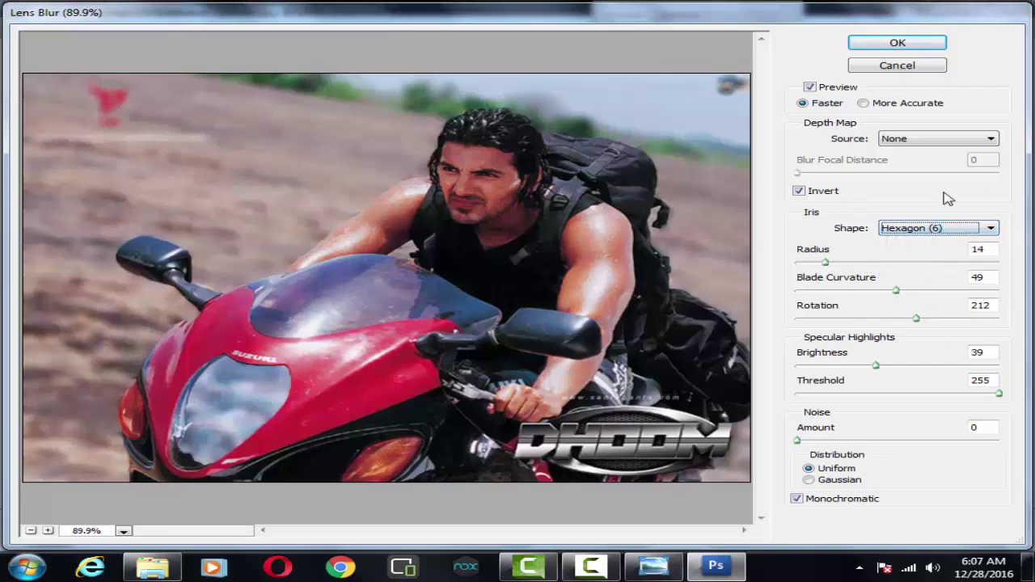
pyautogui.press('Down')
pyautogui.click(833, 499)
pyautogui.click(833, 499)
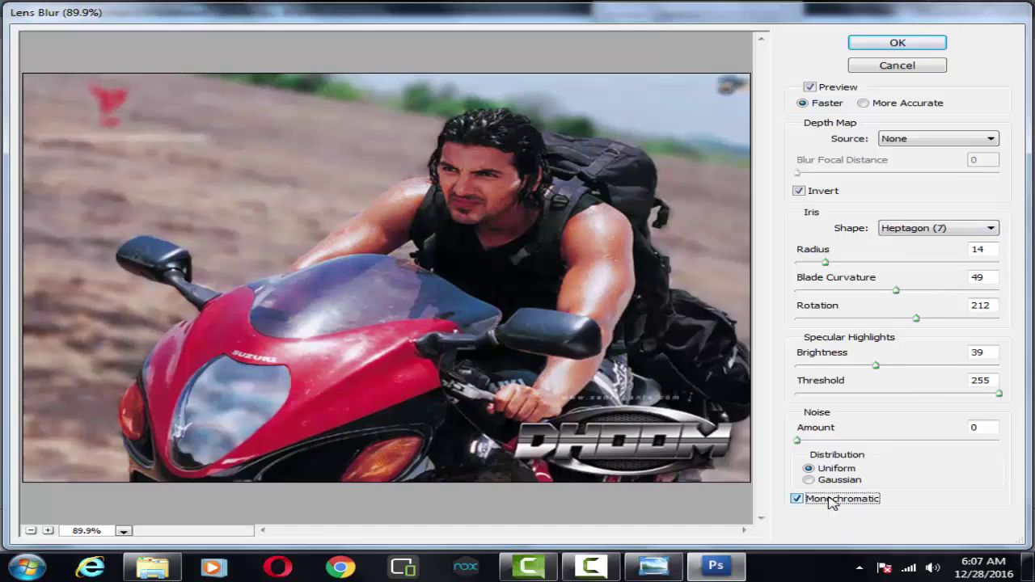
pyautogui.click(885, 110)
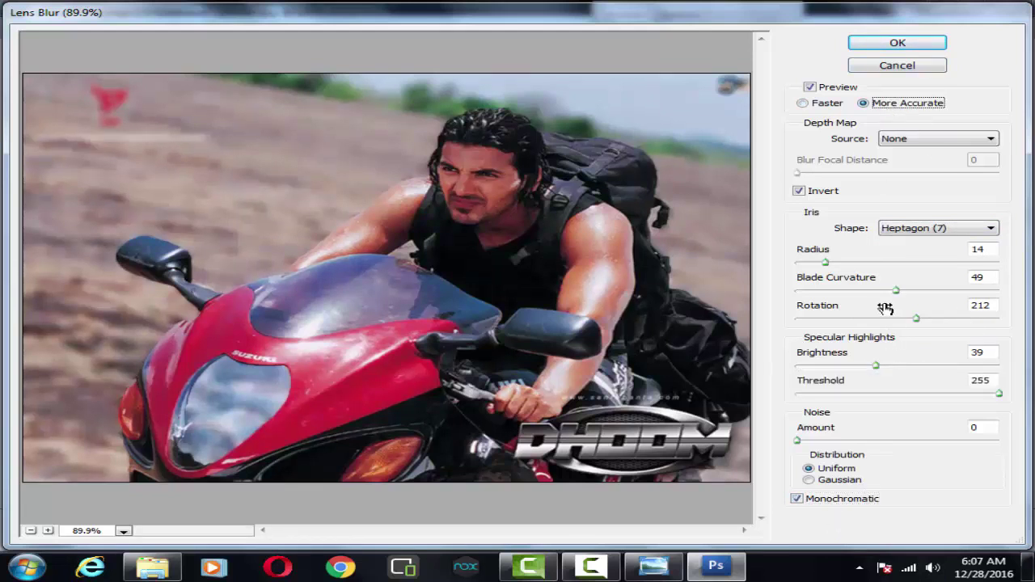
pyautogui.click(832, 263)
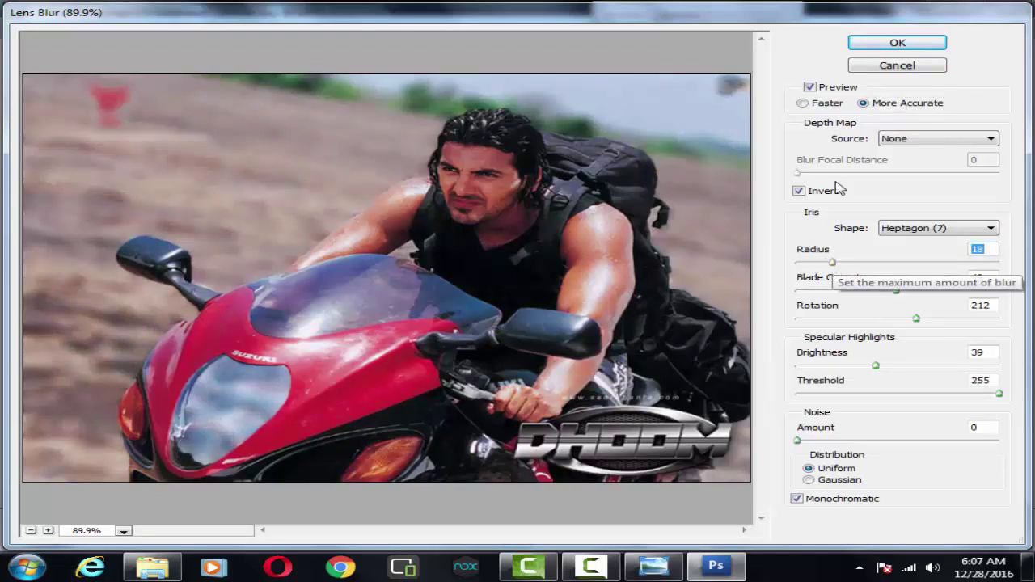
pyautogui.click(896, 43)
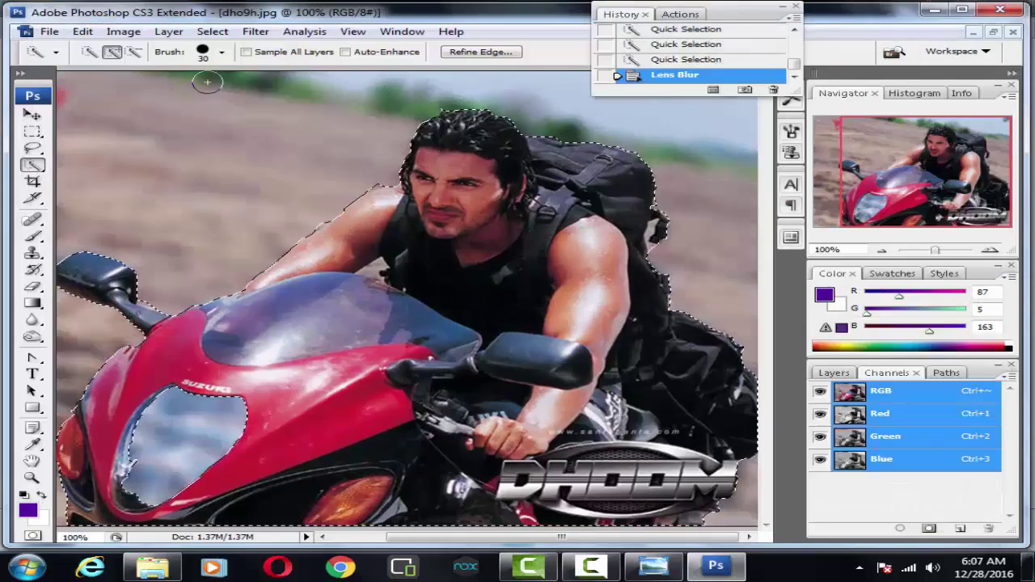
# Clear the rider selection and bring up File > Save As for dho9h.jpg.
pyautogui.click(33, 131)
pyautogui.click(102, 103)
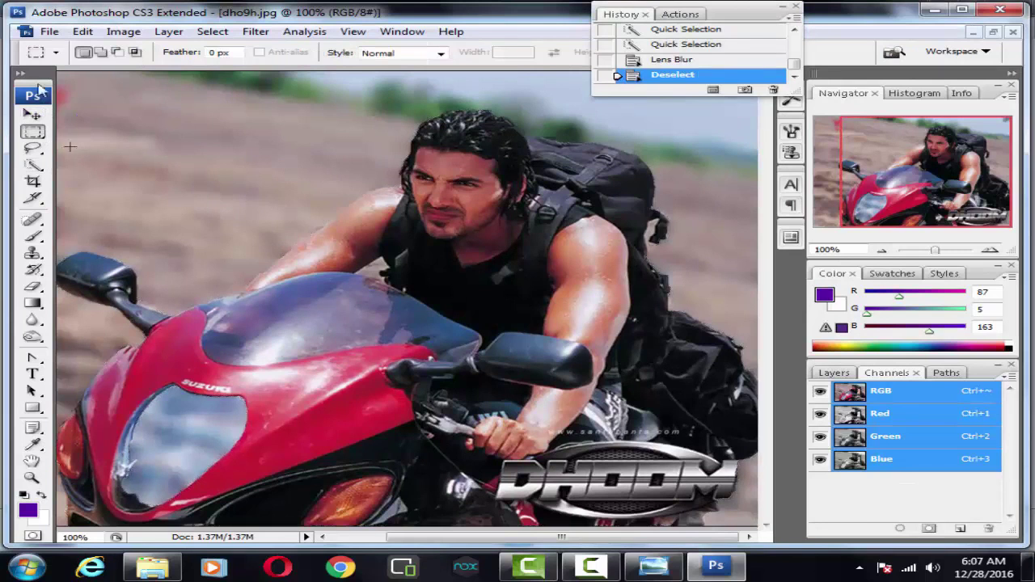
pyautogui.click(49, 32)
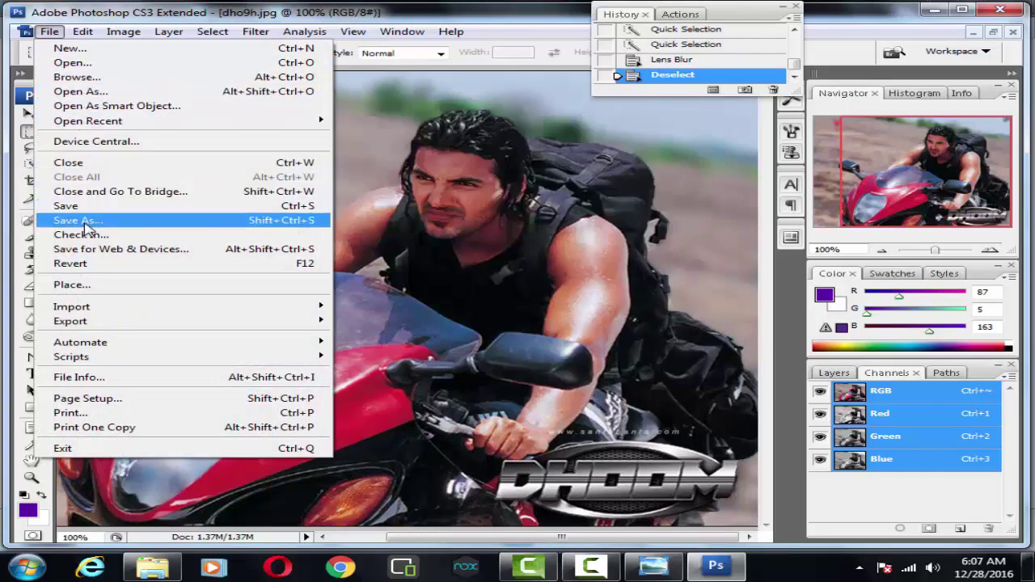
pyautogui.click(81, 220)
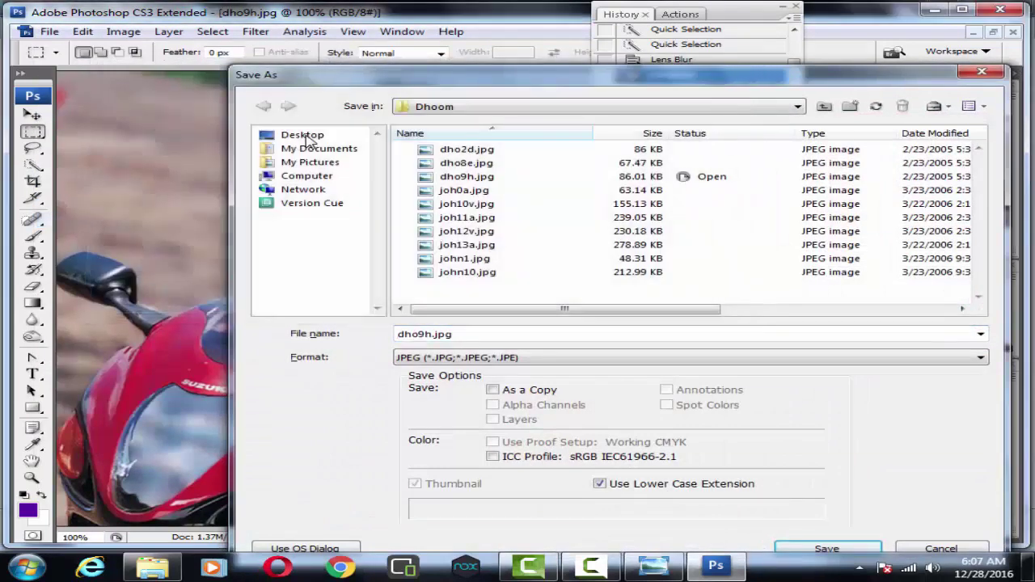
# Save the photo to the Desktop as dho9h.jpg at JPEG quality 12.
pyautogui.click(306, 136)
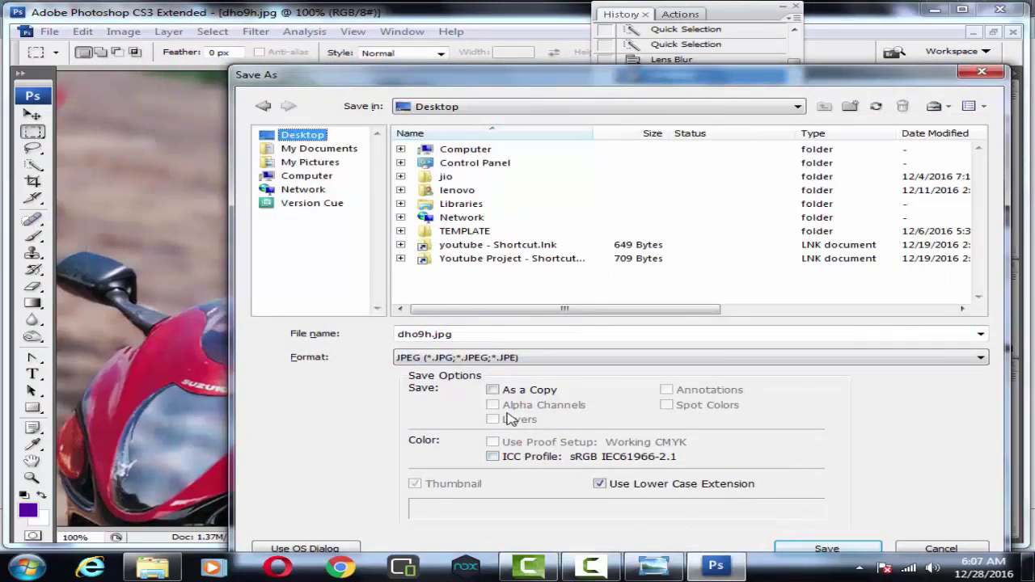
pyautogui.click(827, 549)
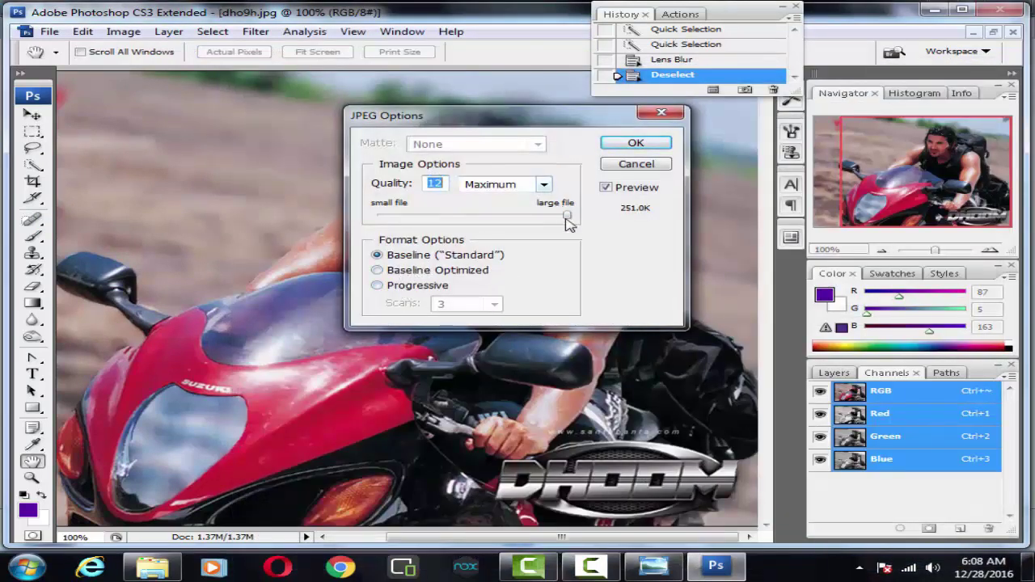
pyautogui.moveTo(567, 215); pyautogui.dragTo(585, 215)
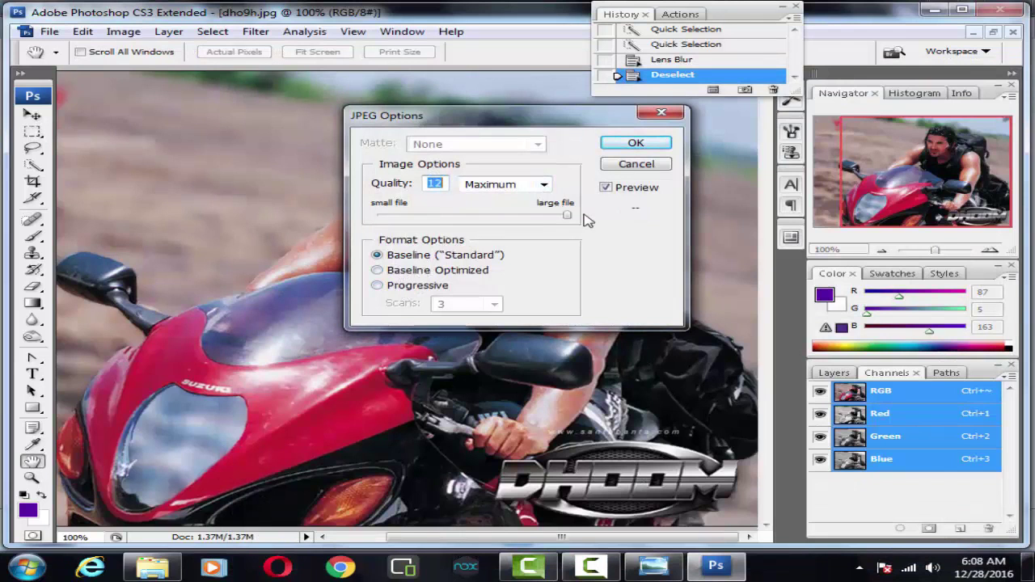
pyautogui.click(619, 192)
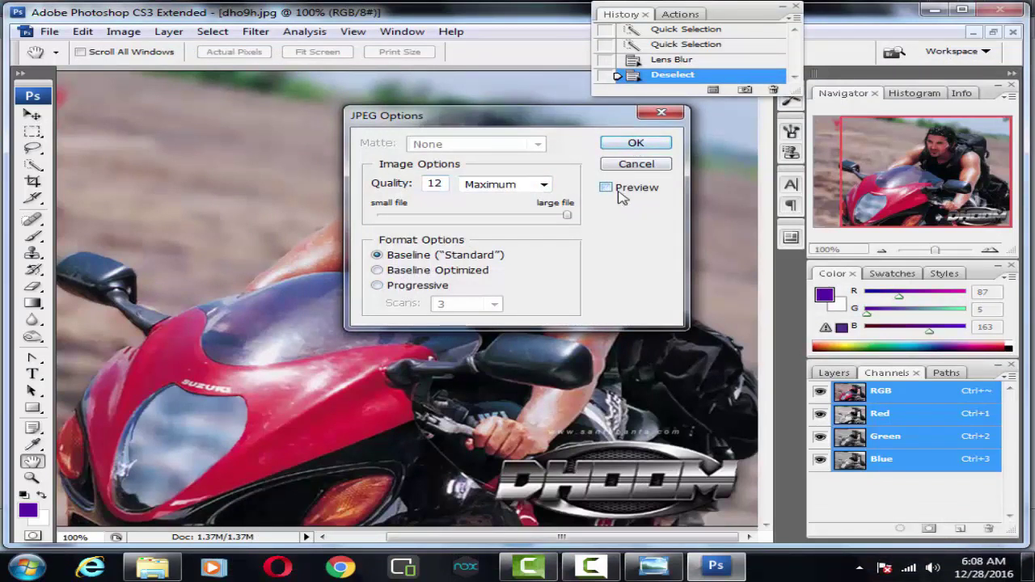
pyautogui.click(632, 144)
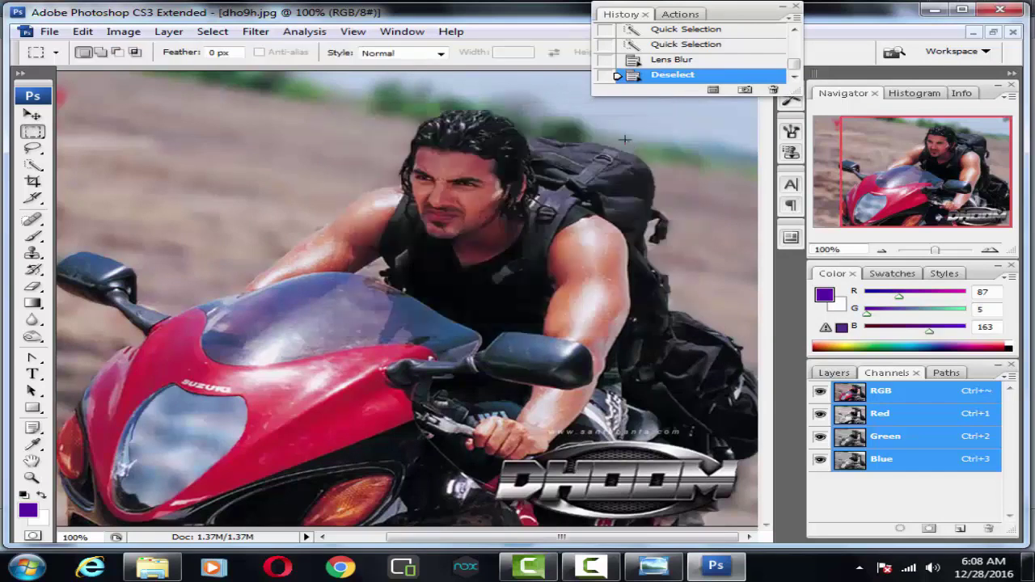
# Minimize the windows and open the saved dho9h image from the desktop in Windows Photo Viewer.
pyautogui.click(940, 11)
pyautogui.click(943, 10)
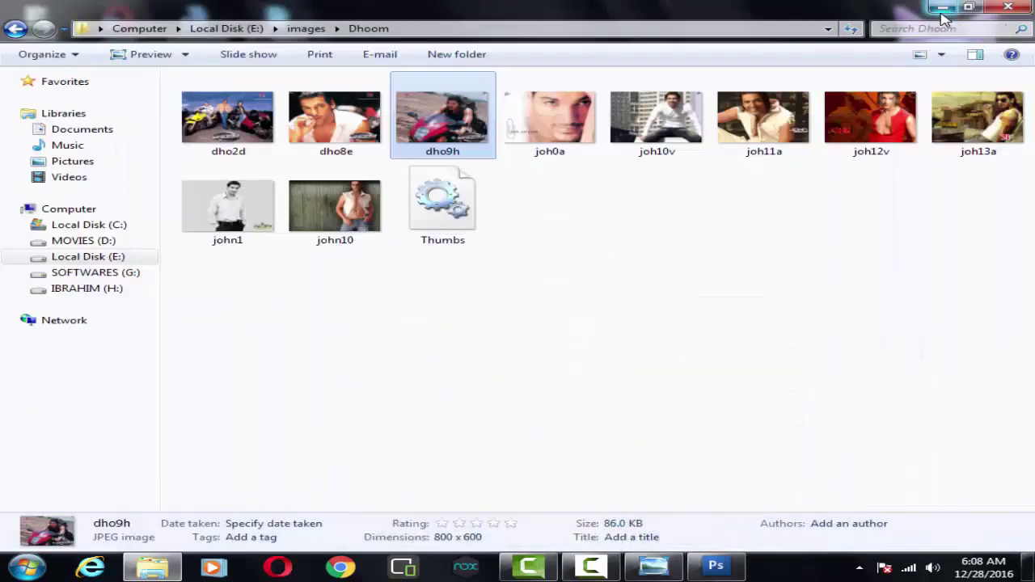
pyautogui.click(944, 11)
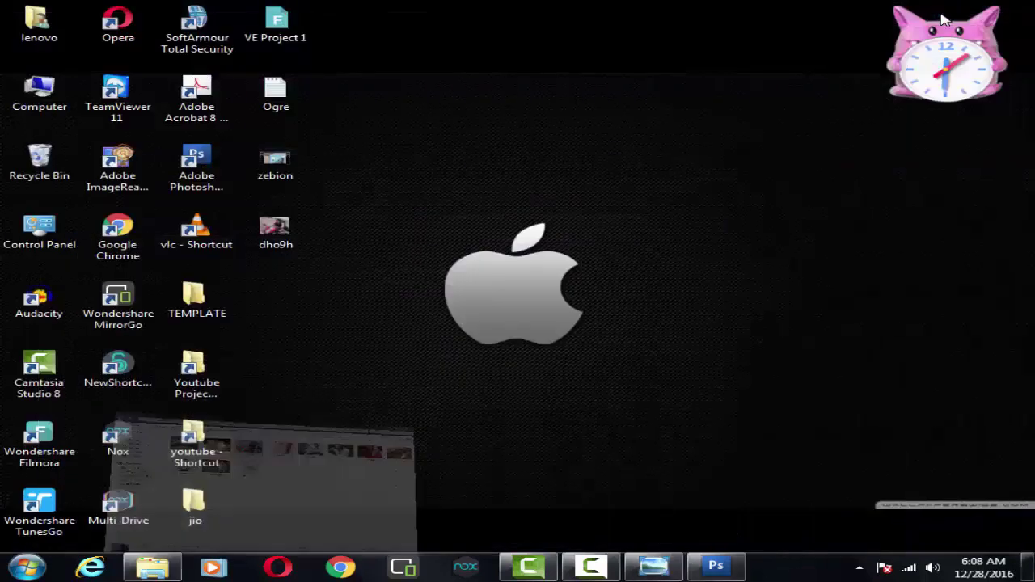
pyautogui.doubleClick(269, 230)
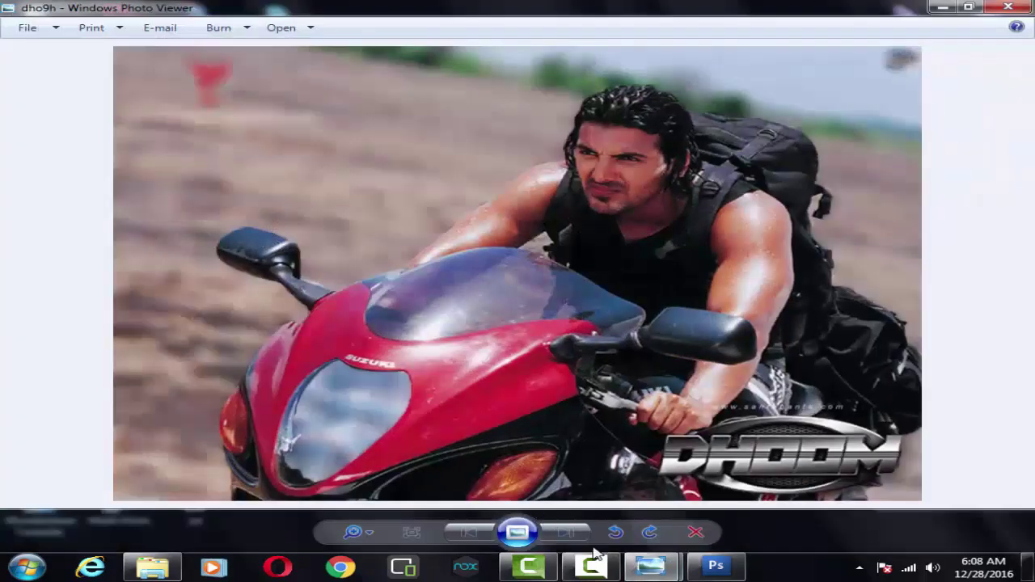
pyautogui.moveTo(653, 566)
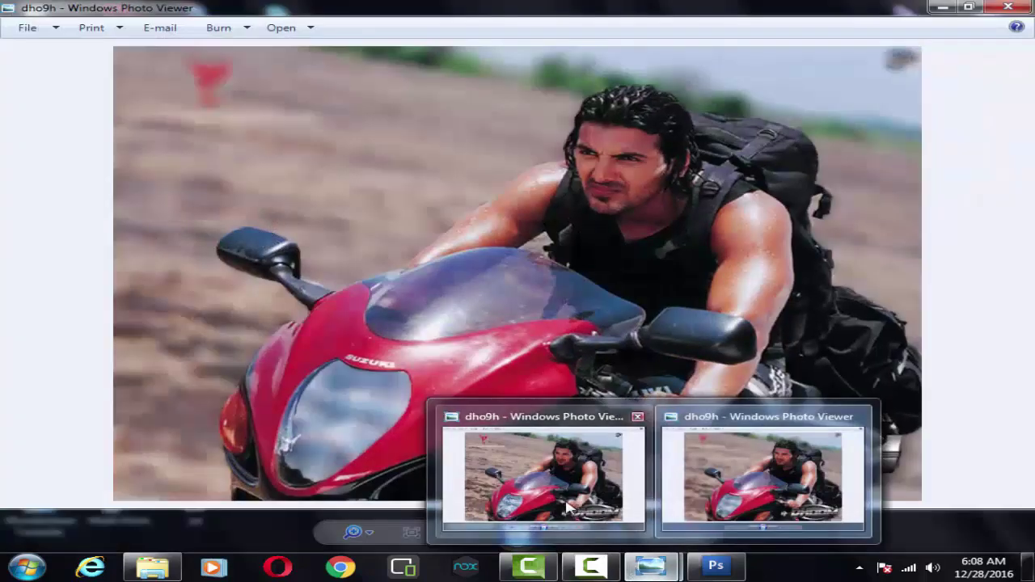
pyautogui.click(569, 507)
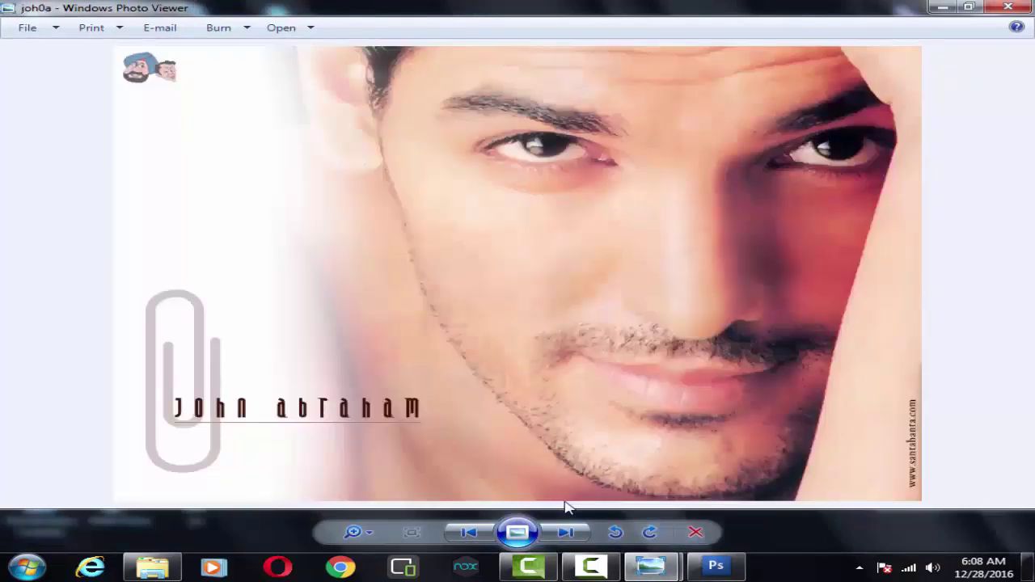